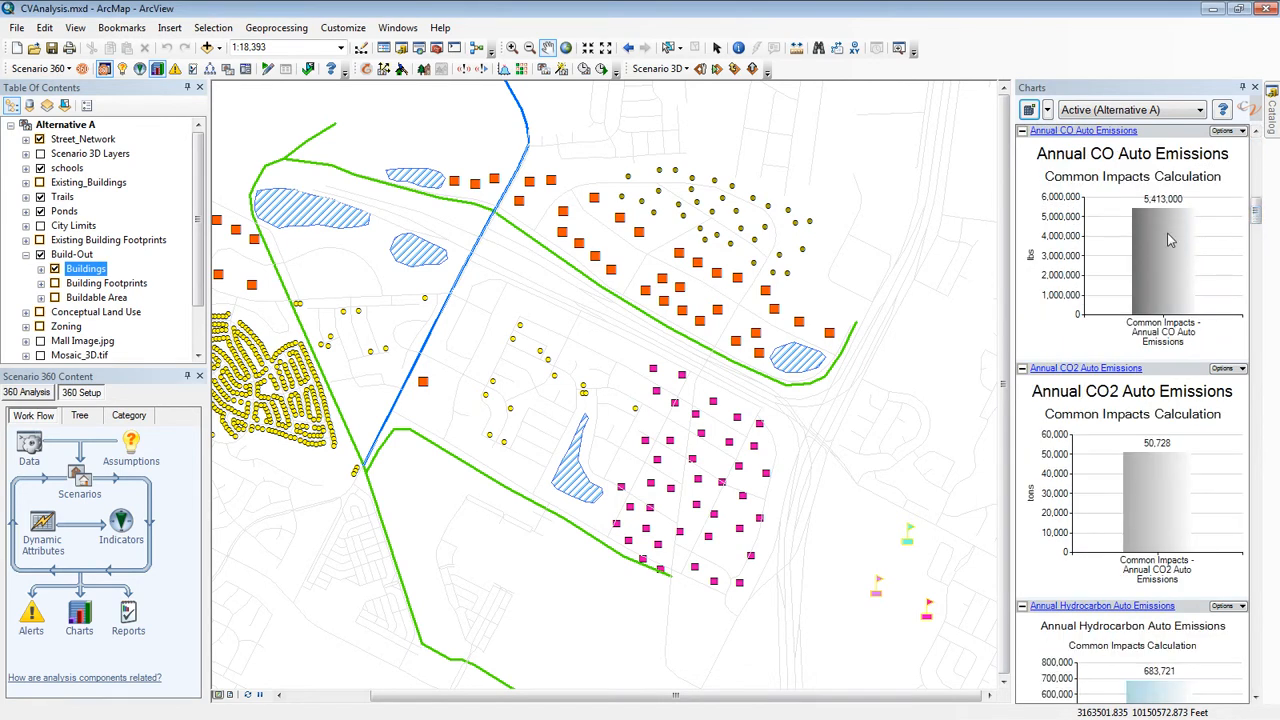
Display the indicator values for both alternatives and open the setup list of the analysis's indicators.
{"action": "mouse_move", "coordinate": [1168, 229]}
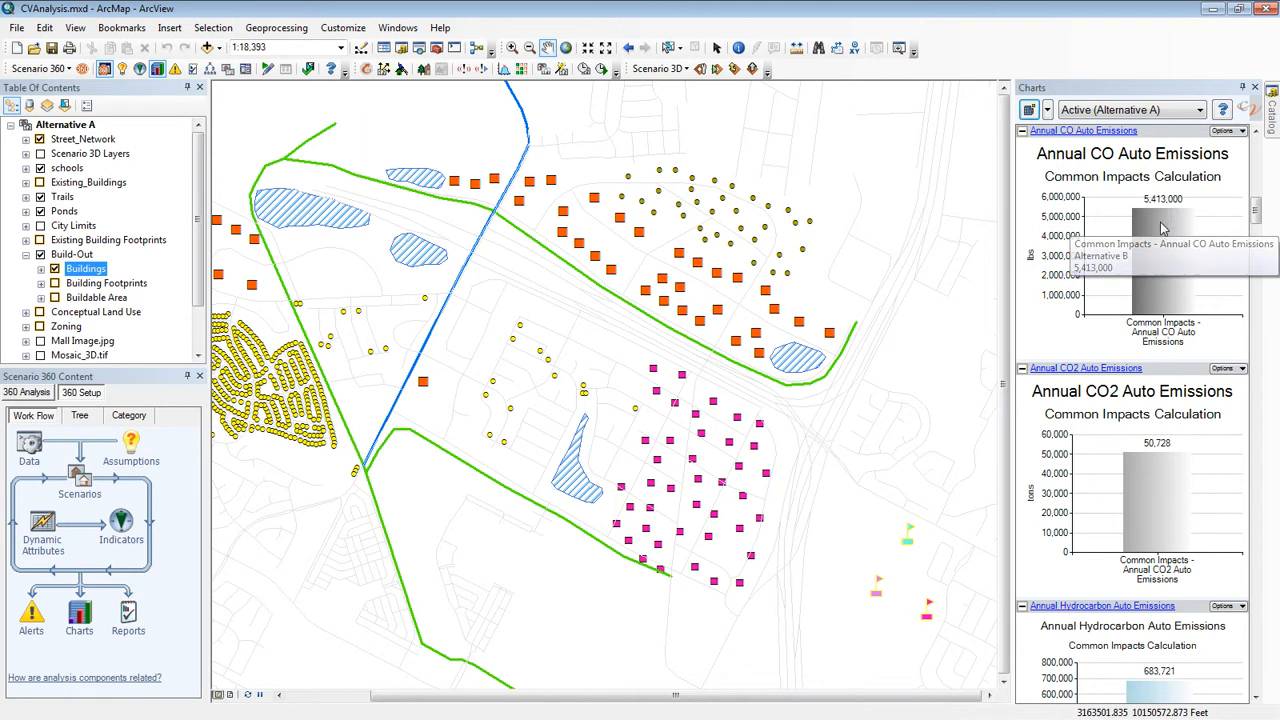
{"action": "left_click", "coordinate": [140, 69]}
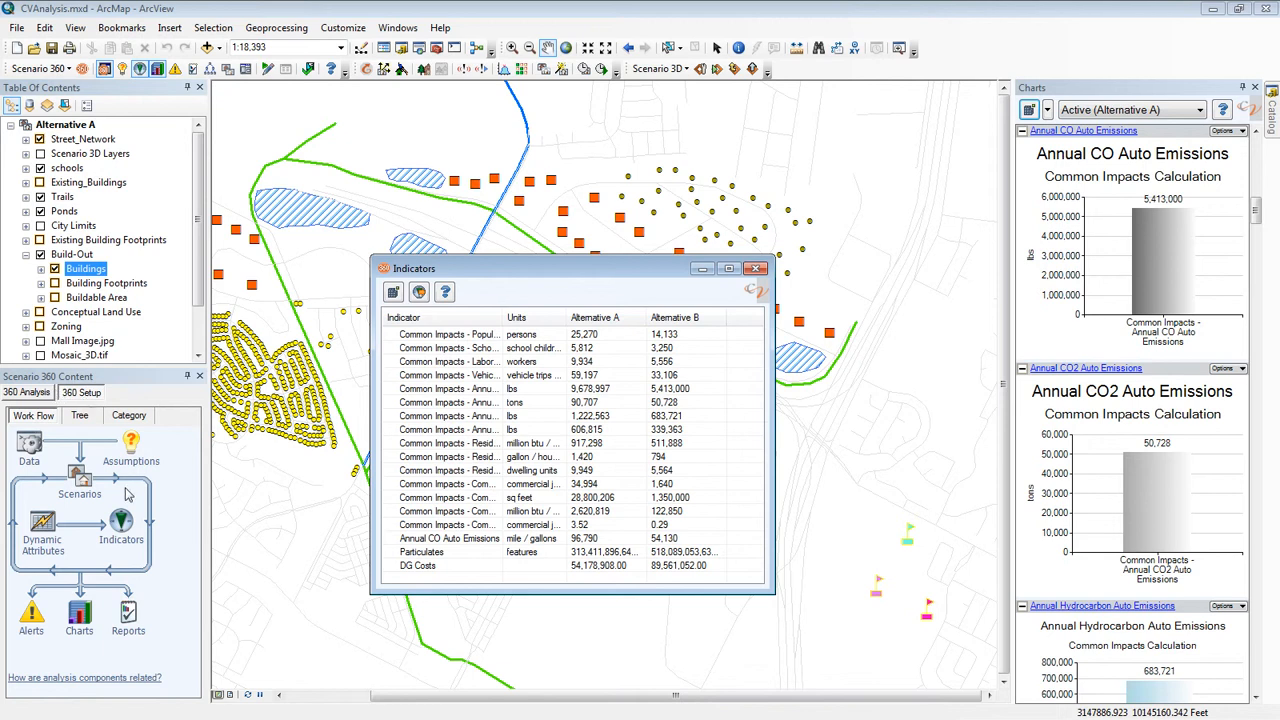
{"action": "left_click", "coordinate": [121, 530]}
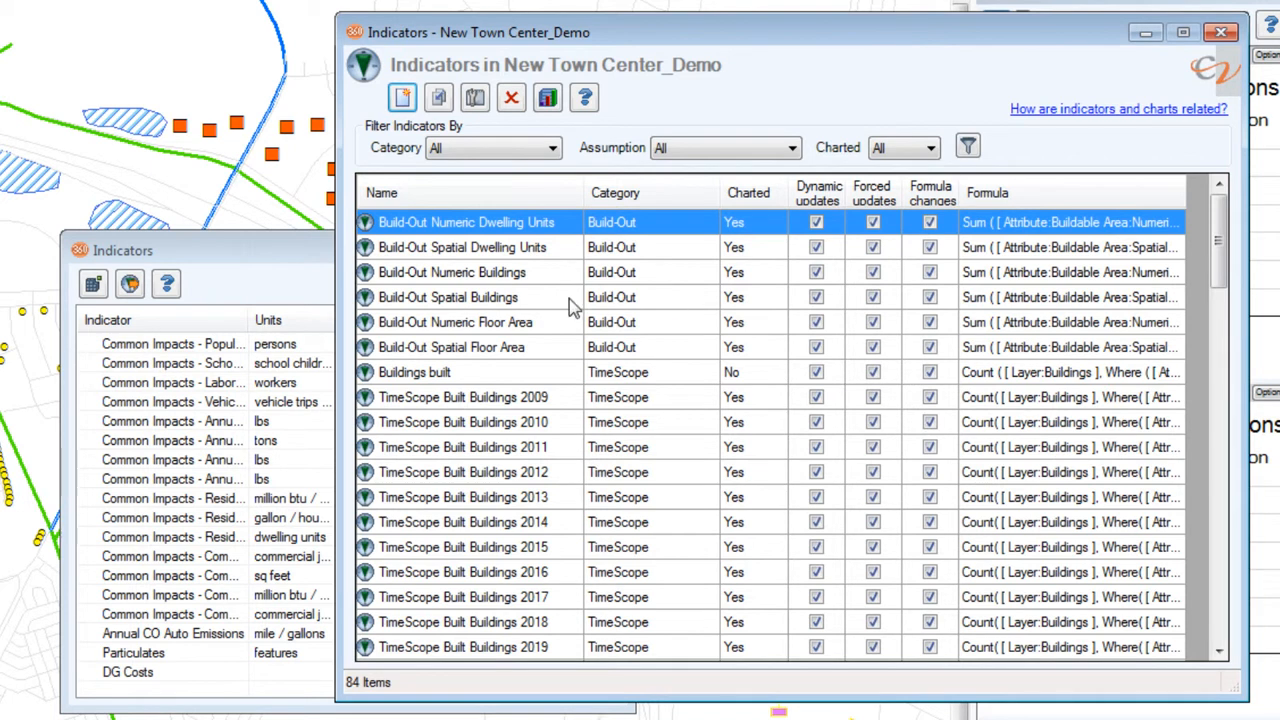
Start a new indicator named Example in the General category and have it displayed in a new chart.
{"action": "left_click", "coordinate": [401, 97]}
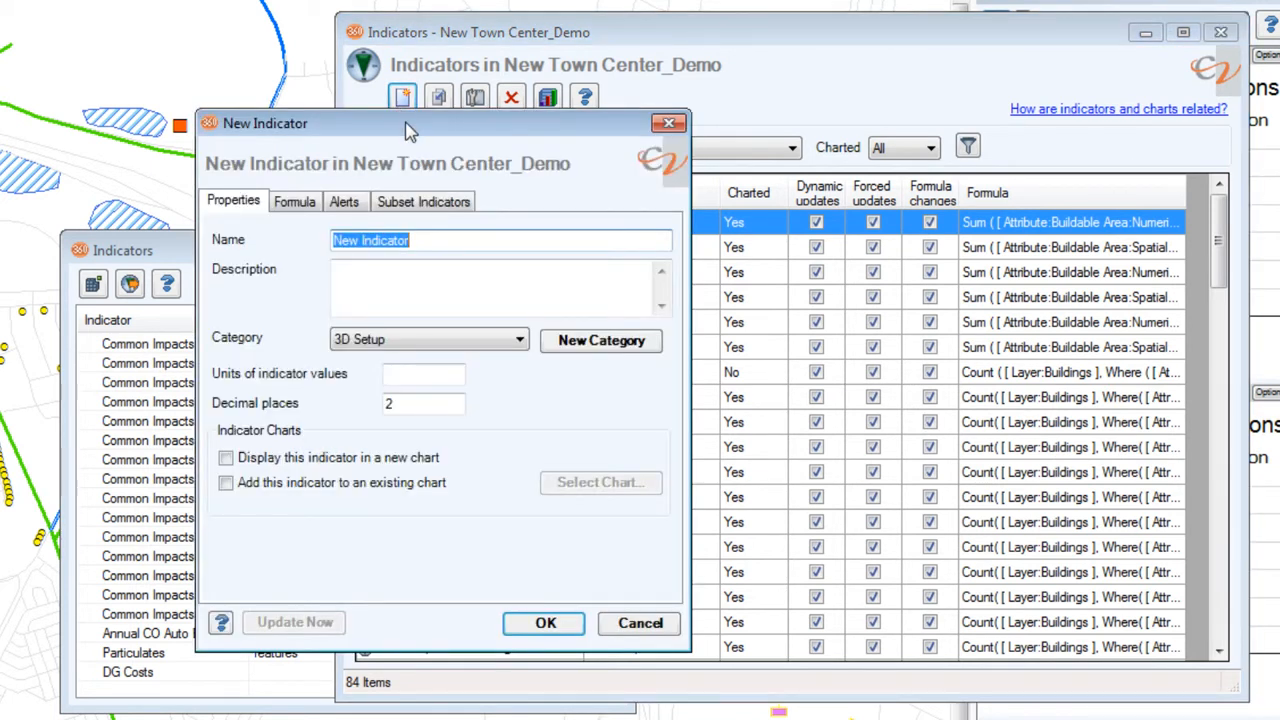
{"action": "type", "text": "Example"}
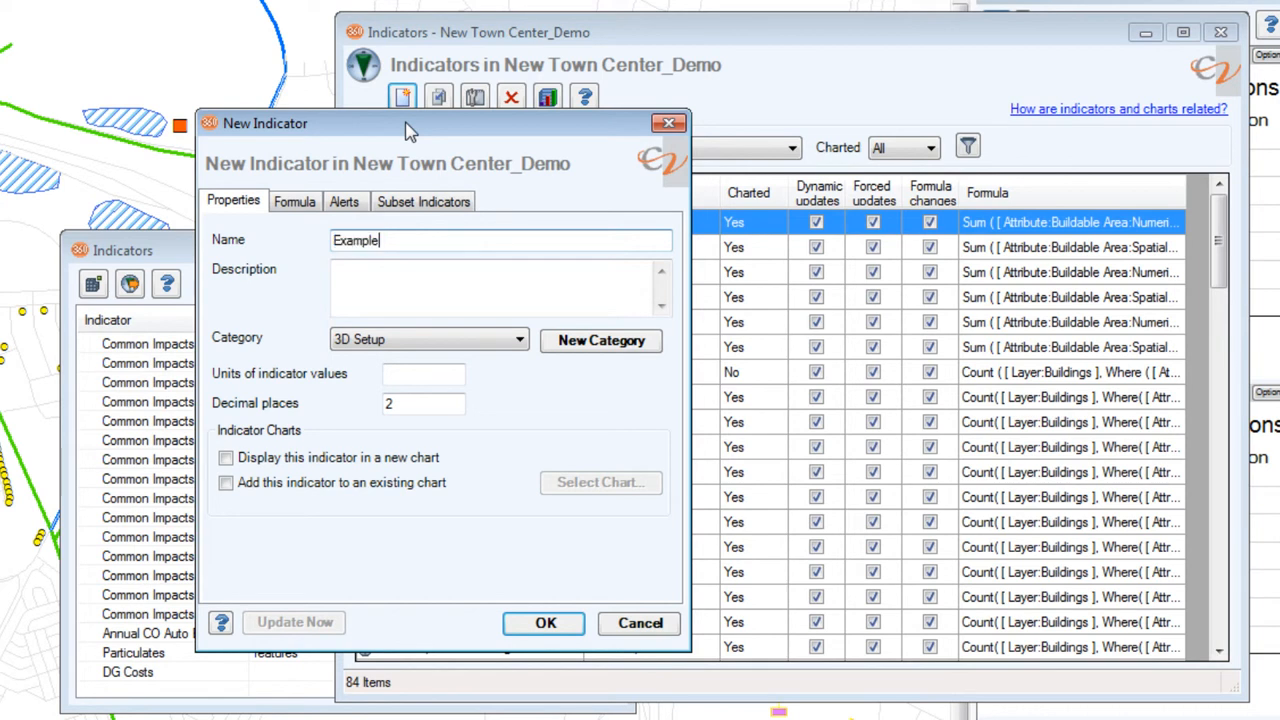
{"action": "left_click", "coordinate": [519, 340]}
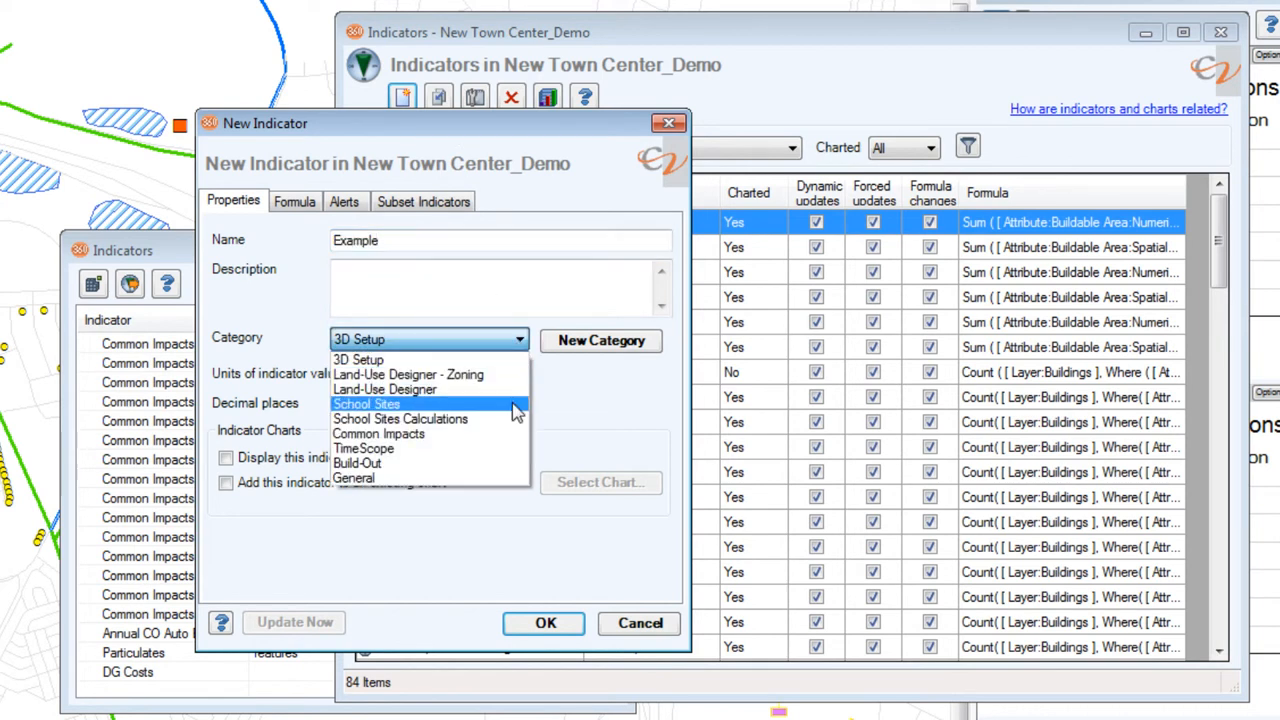
{"action": "left_click", "coordinate": [514, 478]}
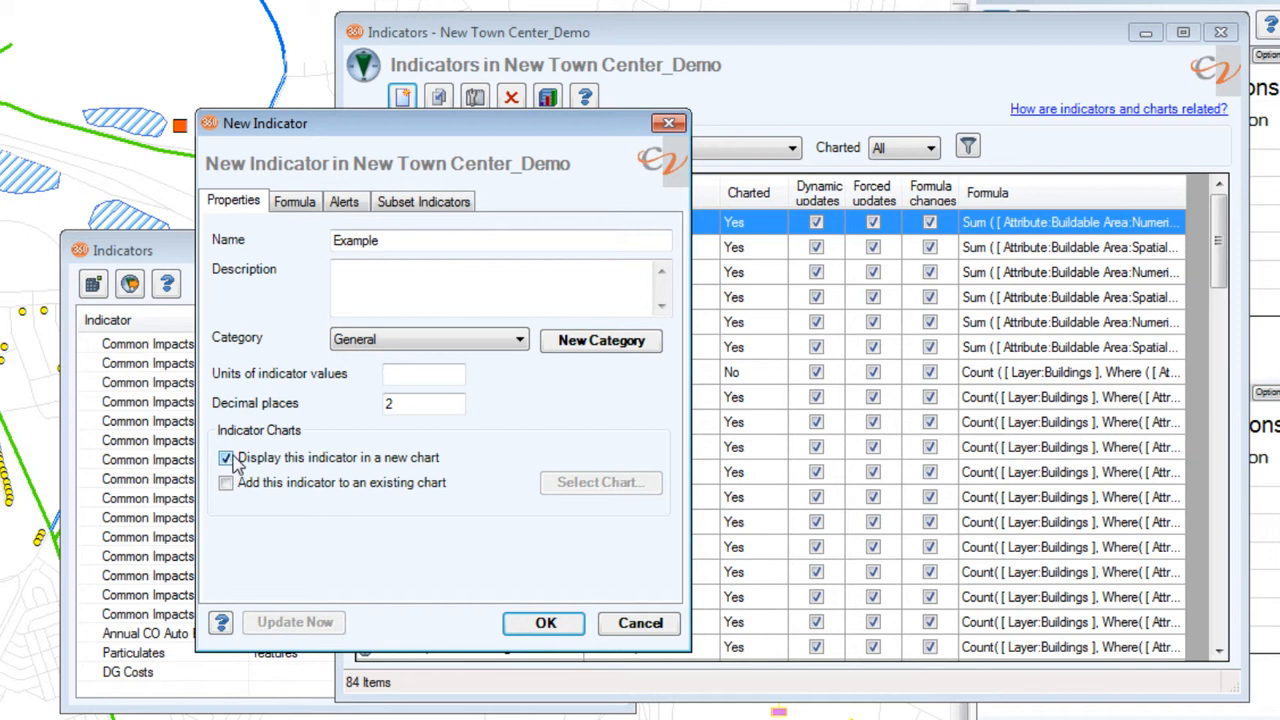
Write the formula 2+2 for the Example indicator and check it for errors.
{"action": "left_click", "coordinate": [298, 203]}
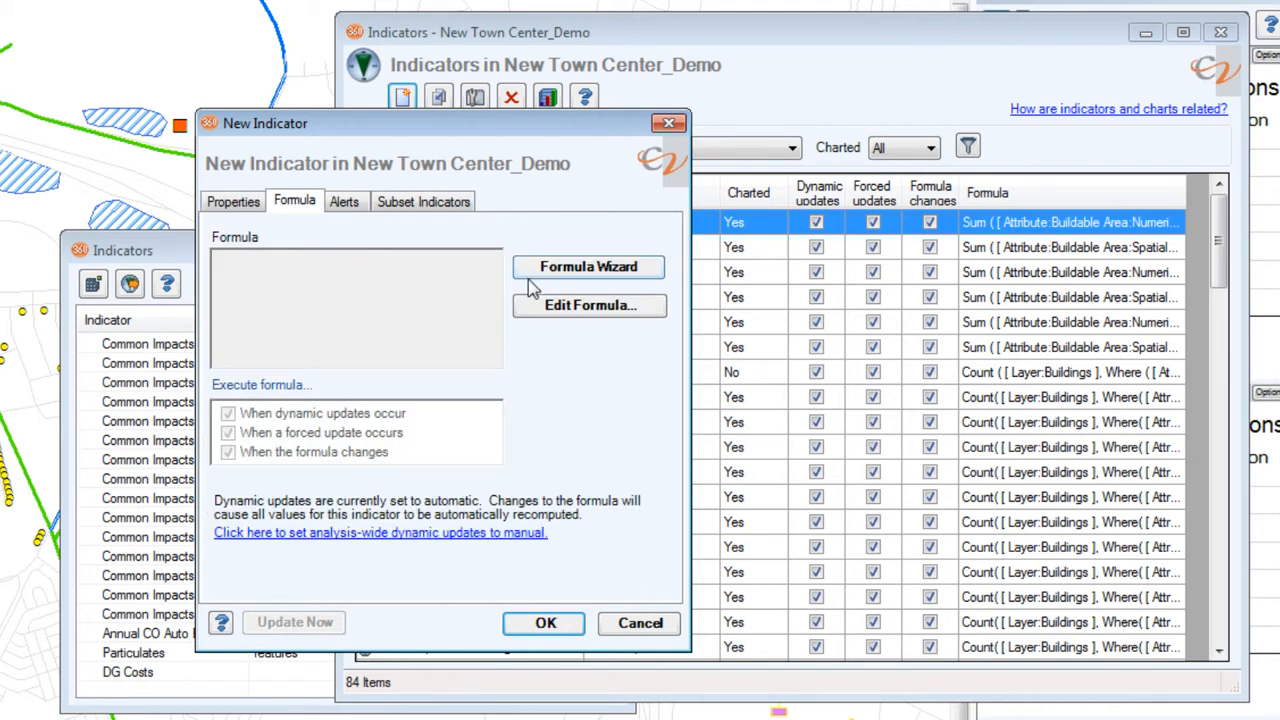
{"action": "left_click", "coordinate": [587, 306]}
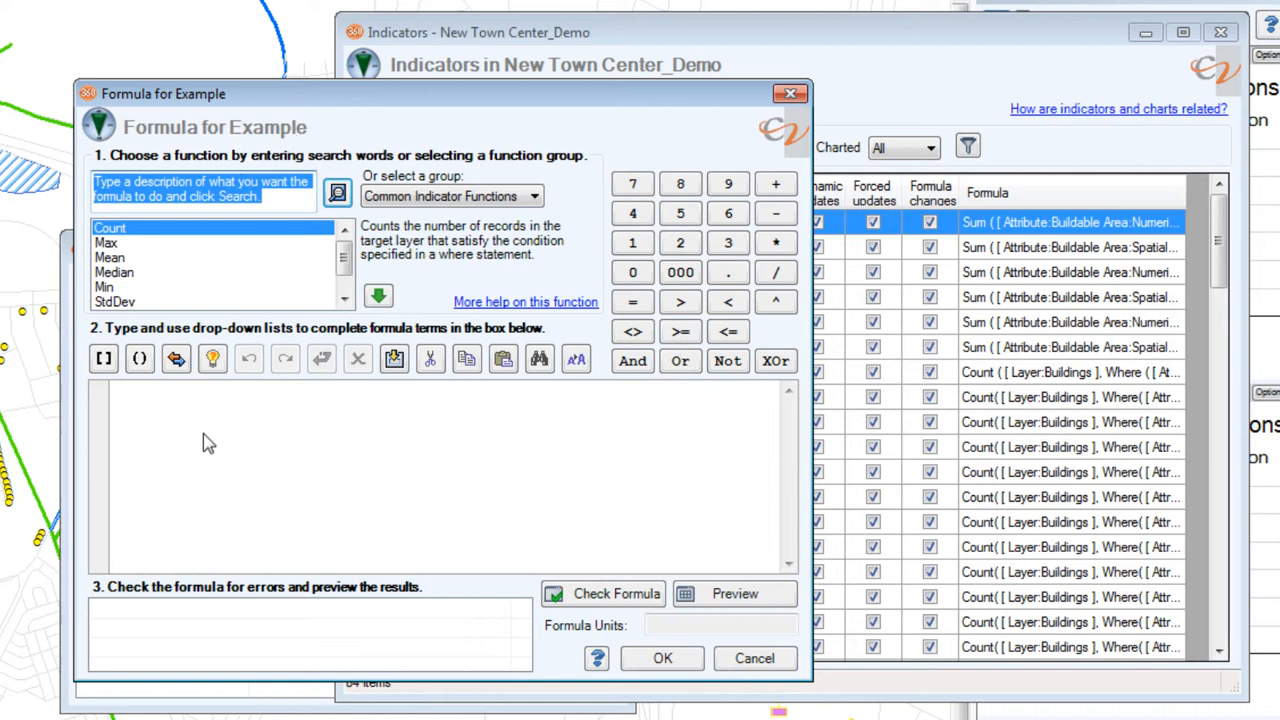
{"action": "left_click", "coordinate": [159, 414]}
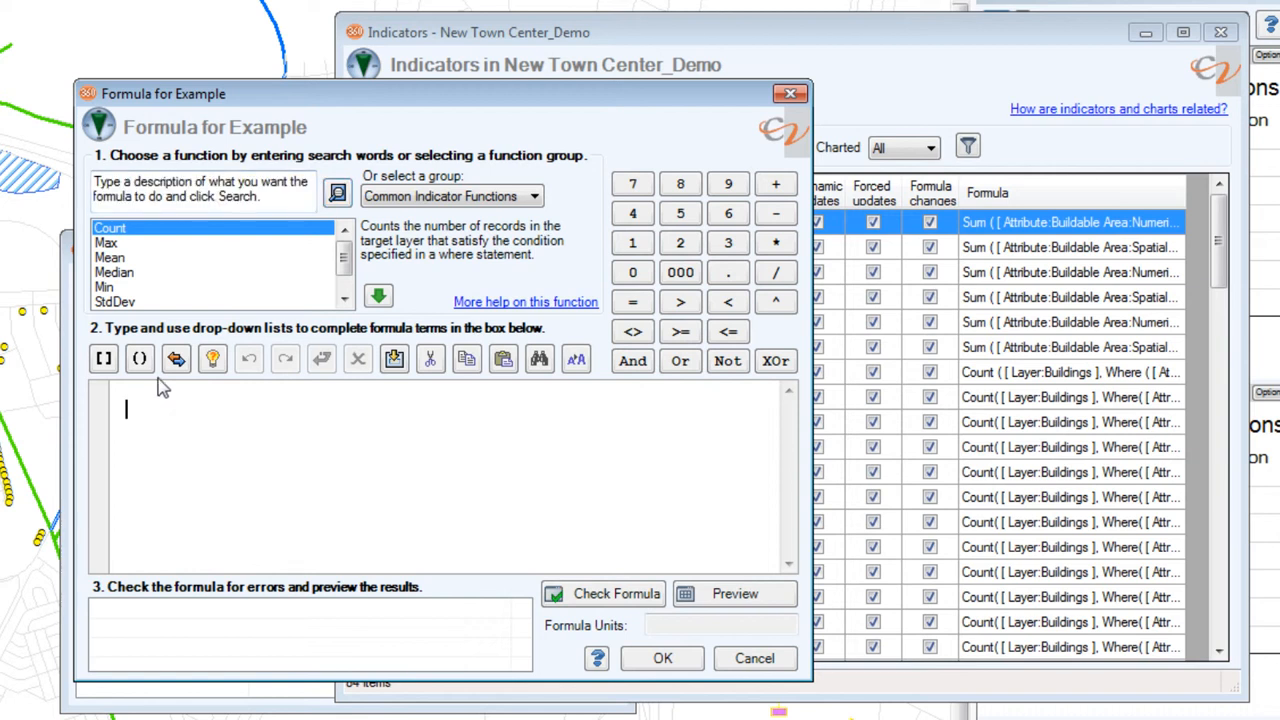
{"action": "type", "text": "2+2"}
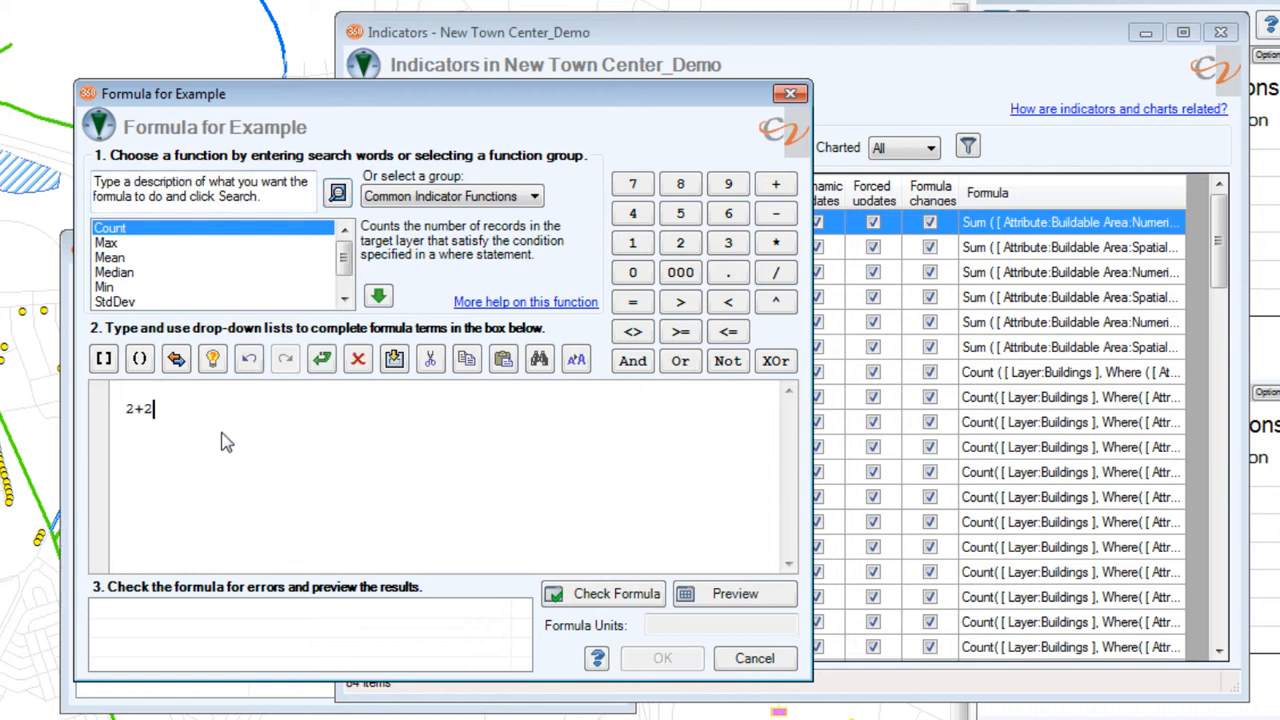
{"action": "left_click", "coordinate": [592, 600]}
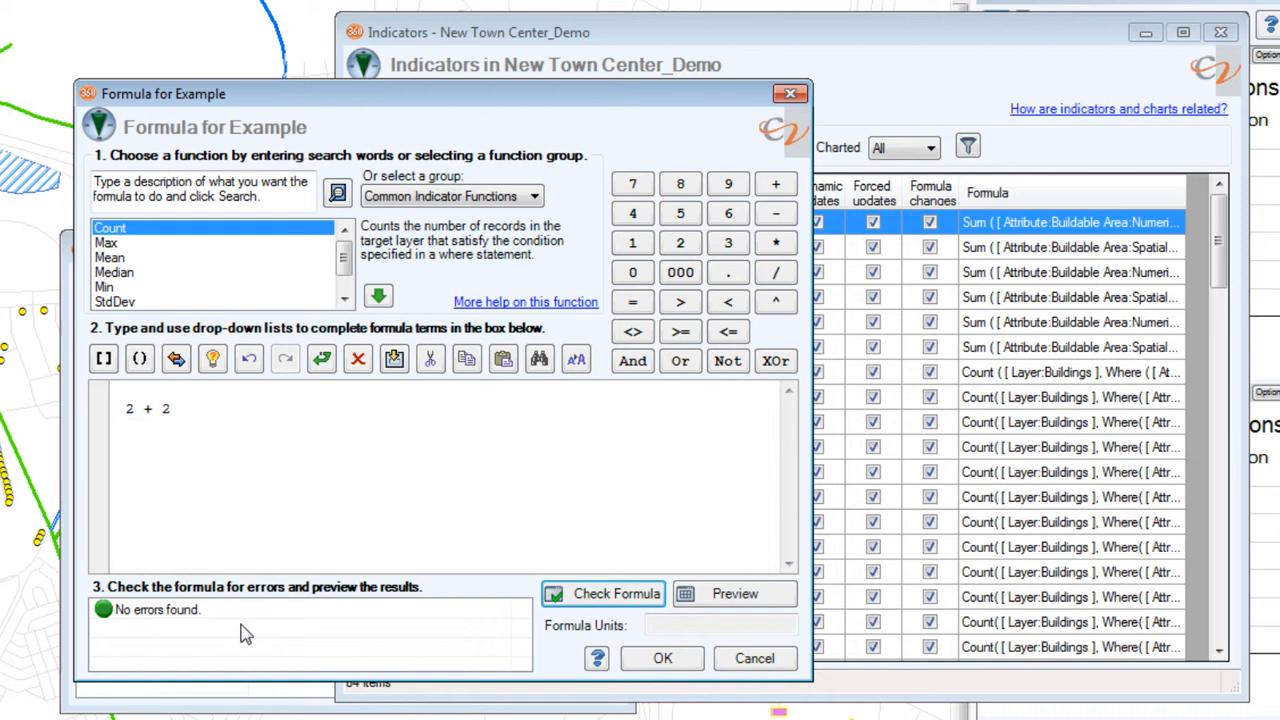
Preview the formula's results for the scenarios, accept the formula and save the Example indicator.
{"action": "left_click", "coordinate": [735, 594]}
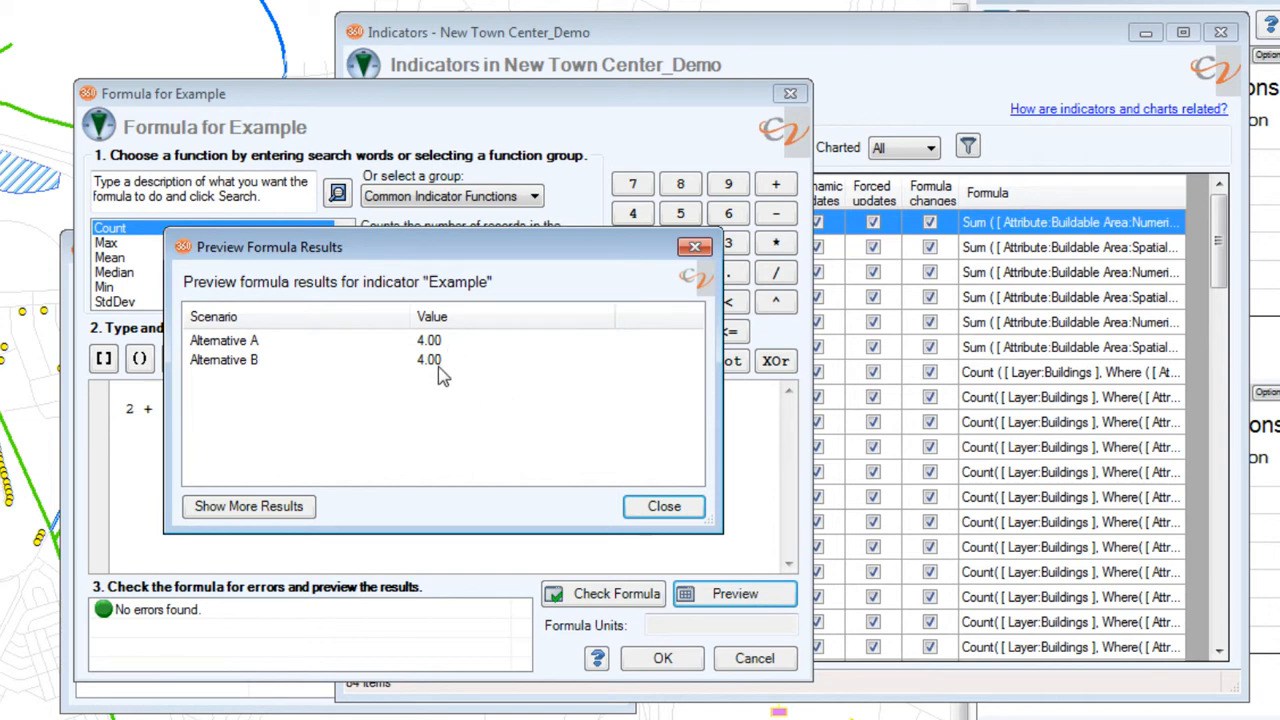
{"action": "left_click", "coordinate": [663, 507]}
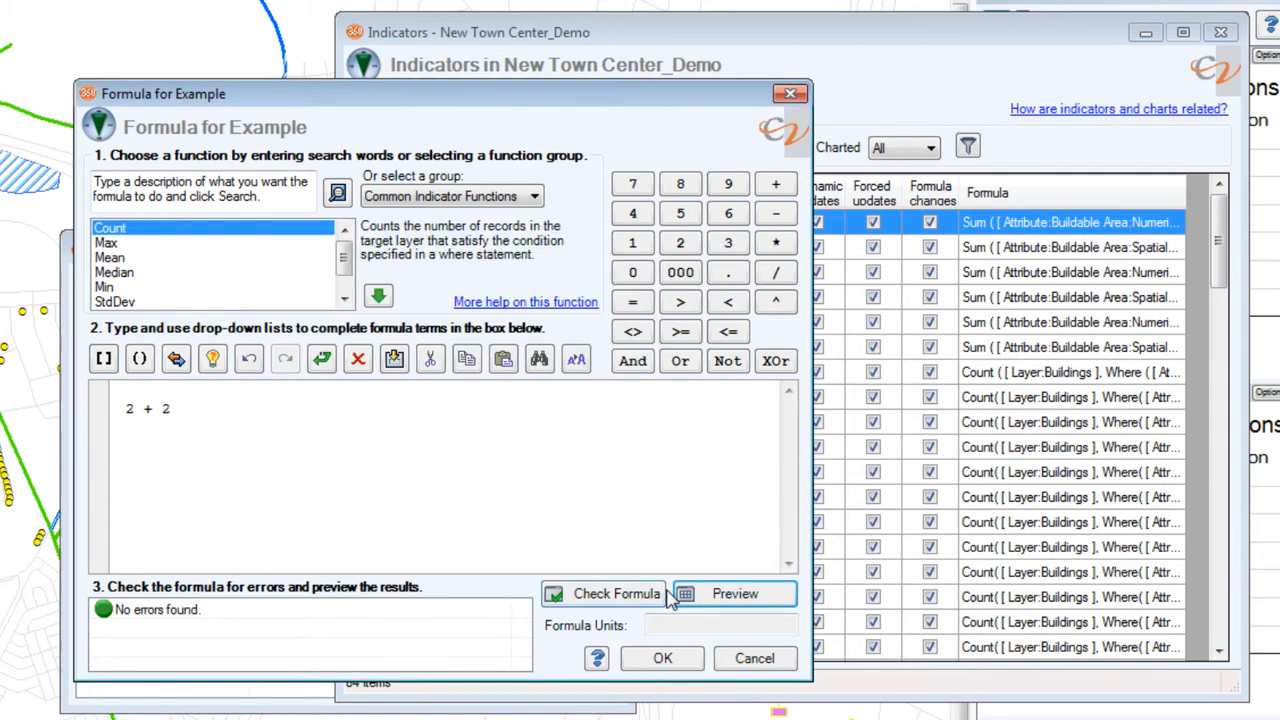
{"action": "left_click", "coordinate": [663, 660]}
{"action": "left_click", "coordinate": [248, 201]}
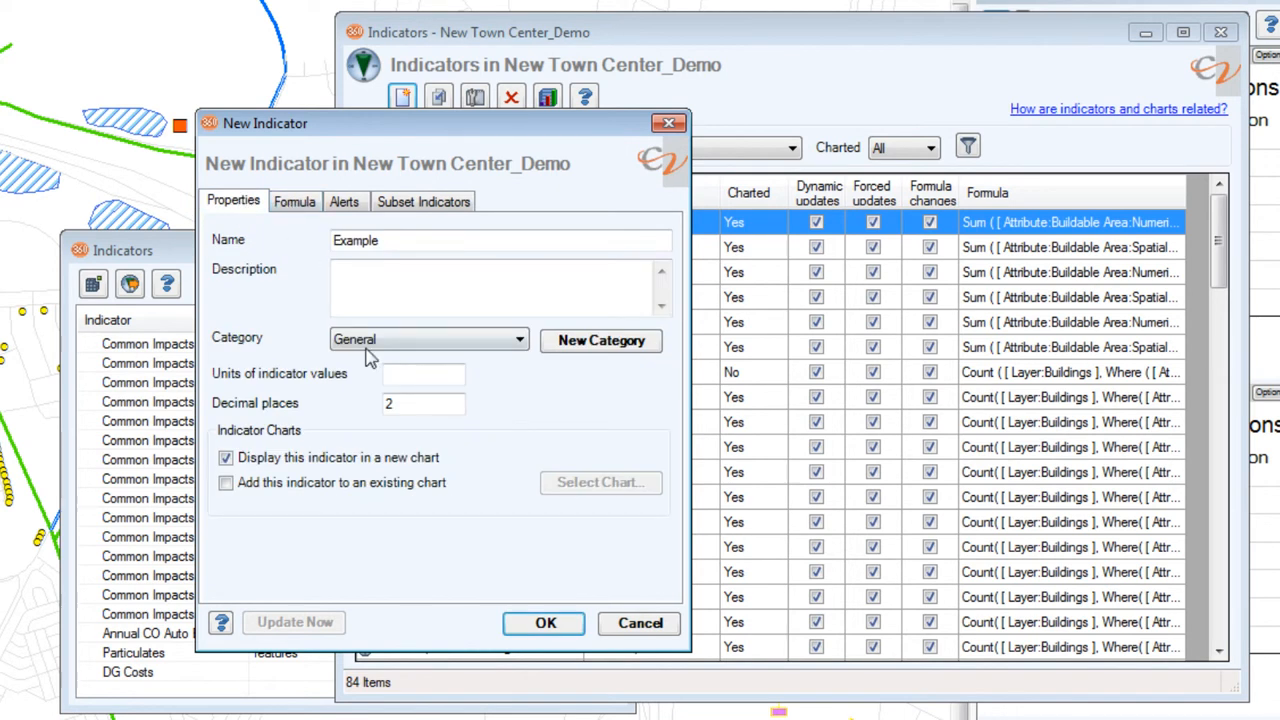
{"action": "left_click", "coordinate": [543, 625]}
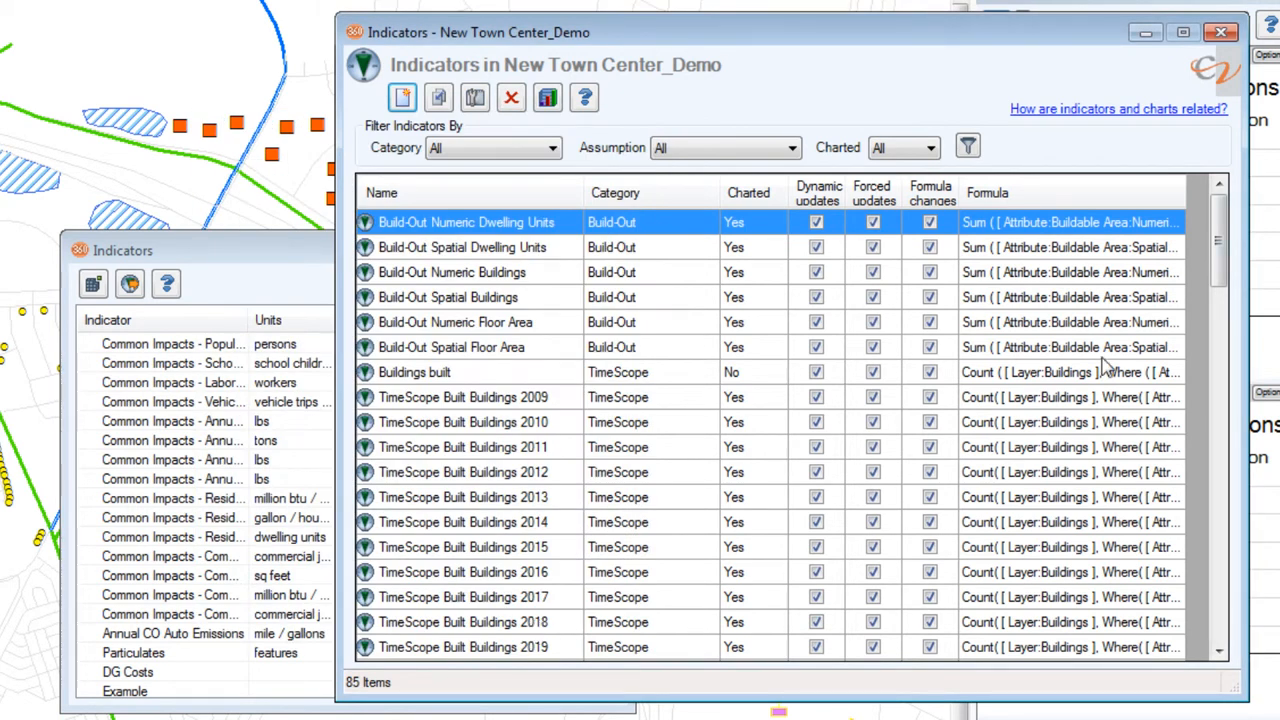
Review the Example indicator's entry in the indicator list, close the list and look for its chart among the charts.
{"action": "left_click_drag", "start_coordinate": [1218, 240], "coordinate": [1240, 592]}
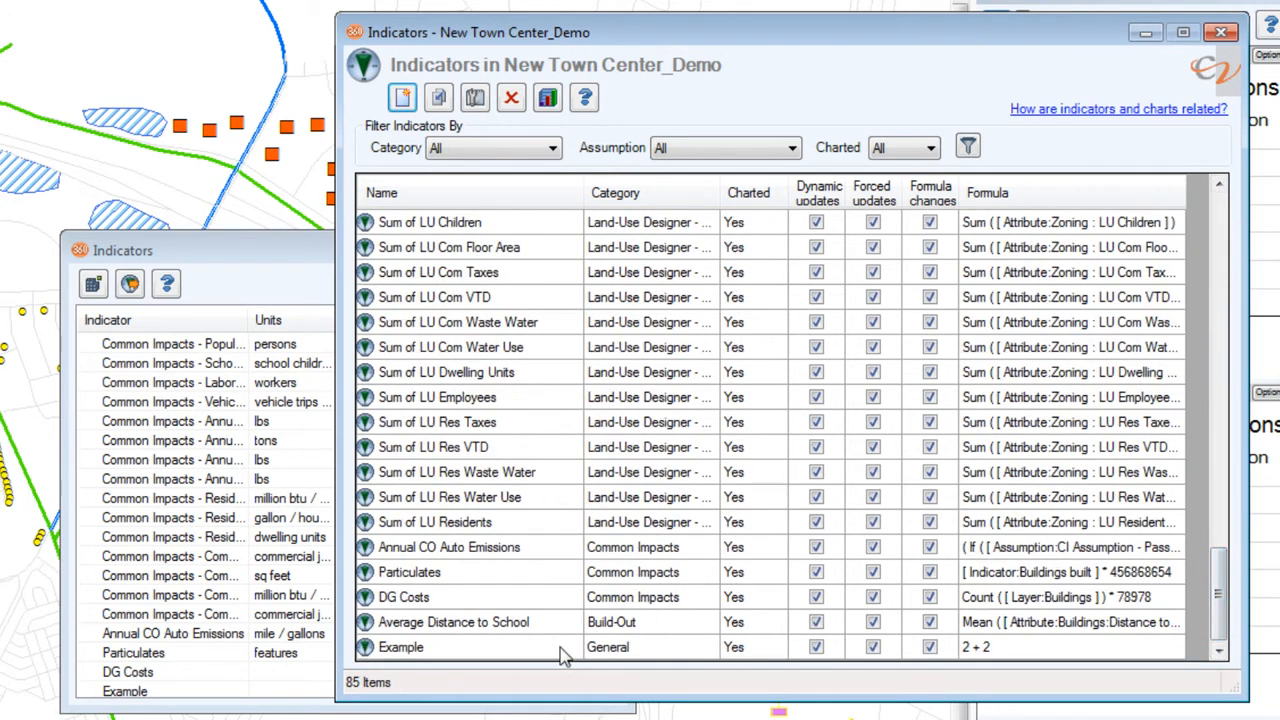
{"action": "left_click", "coordinate": [972, 652]}
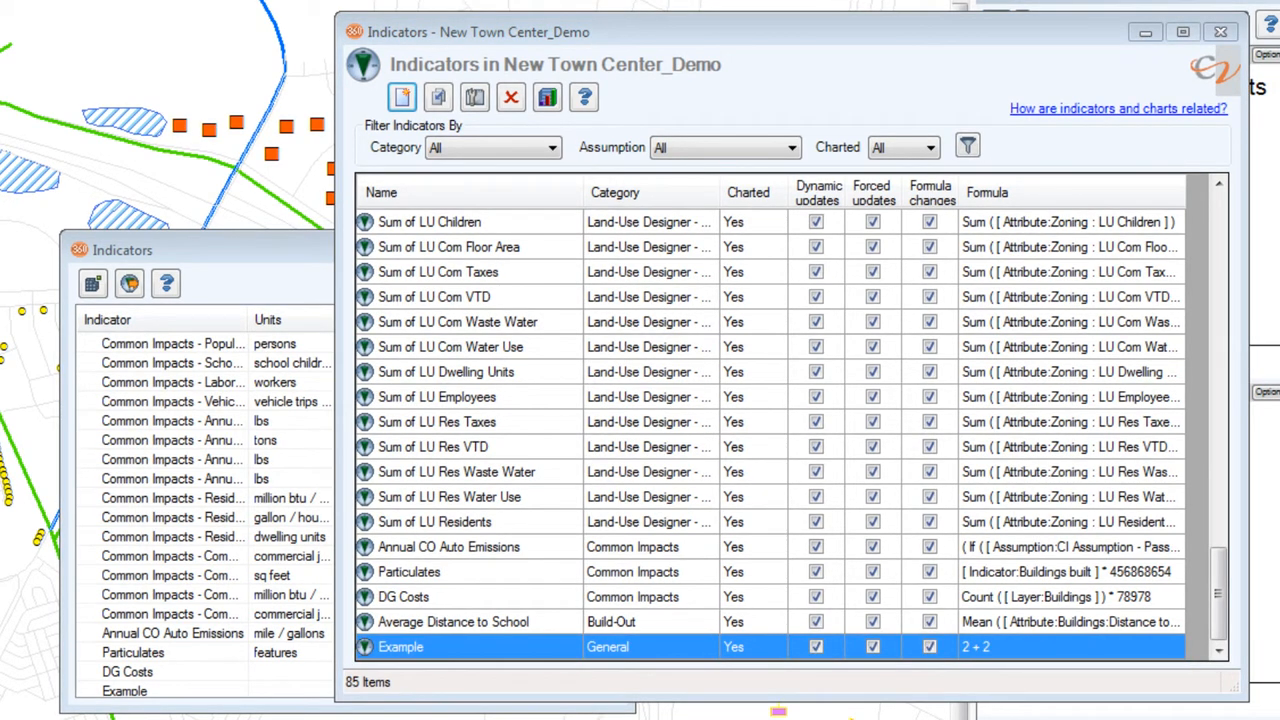
{"action": "left_click", "coordinate": [1220, 32]}
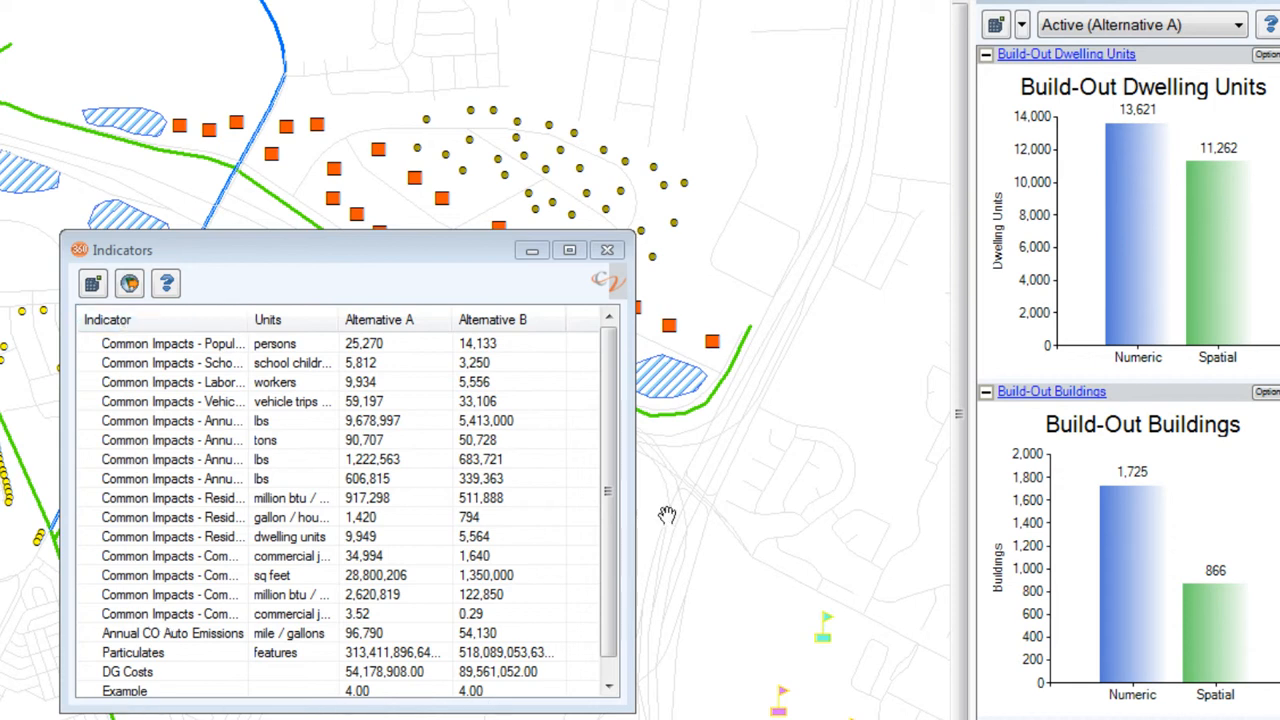
{"action": "left_click_drag", "start_coordinate": [1252, 75], "coordinate": [1252, 719]}
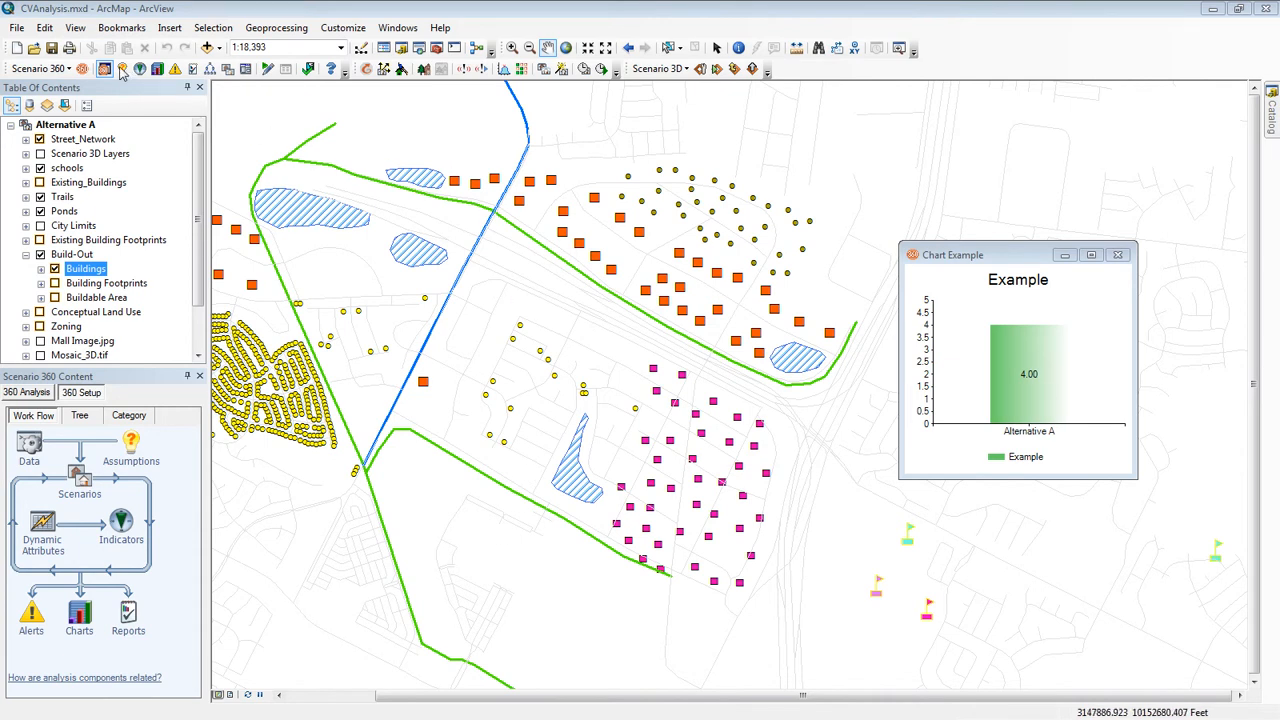
Open the assumptions and set assumption A to 33 for the active scenario.
{"action": "left_click", "coordinate": [122, 69]}
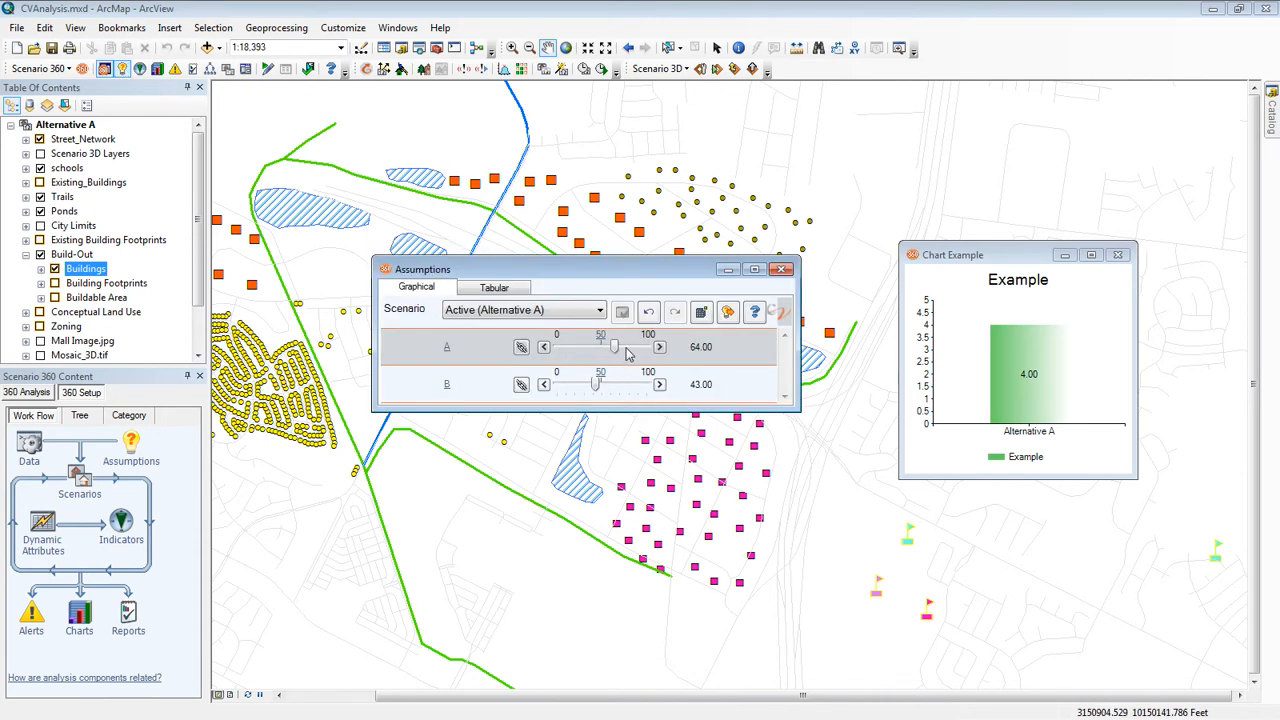
{"action": "left_click_drag", "start_coordinate": [616, 348], "coordinate": [589, 346]}
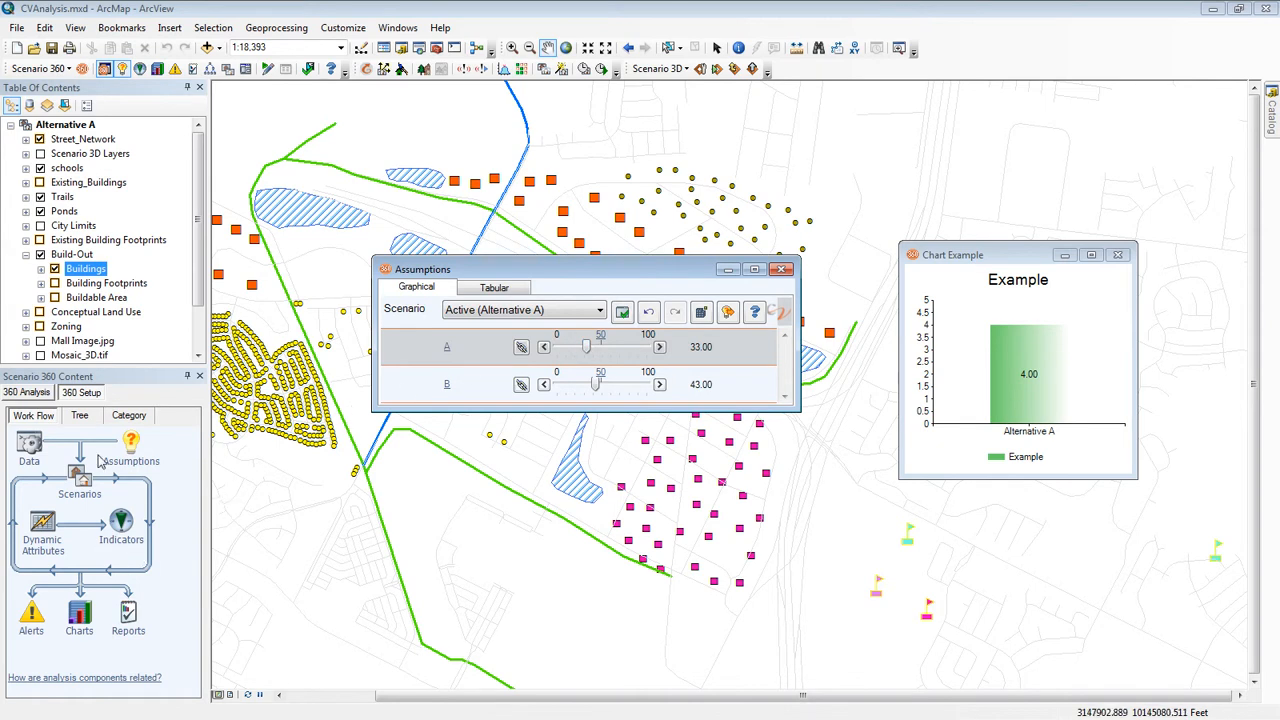
Open the Example indicator's formula for editing and clear the existing expression.
{"action": "left_click", "coordinate": [125, 538]}
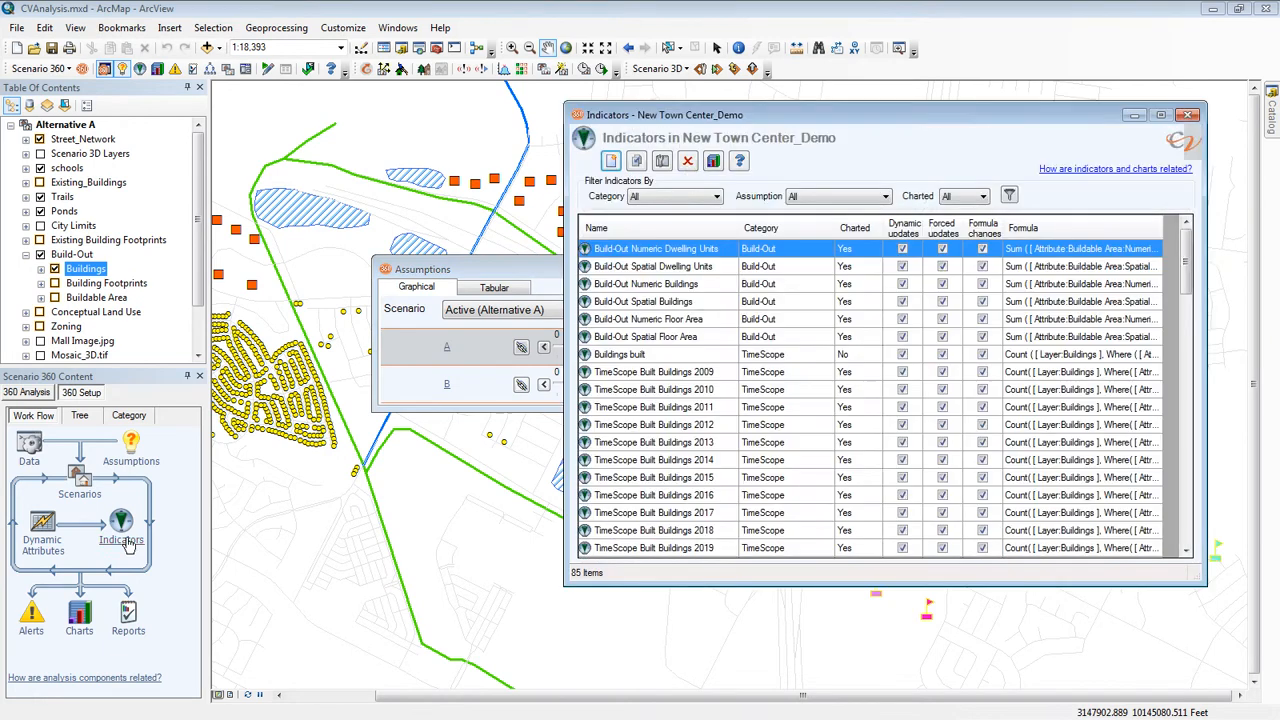
{"action": "left_click_drag", "start_coordinate": [1185, 262], "coordinate": [1177, 543]}
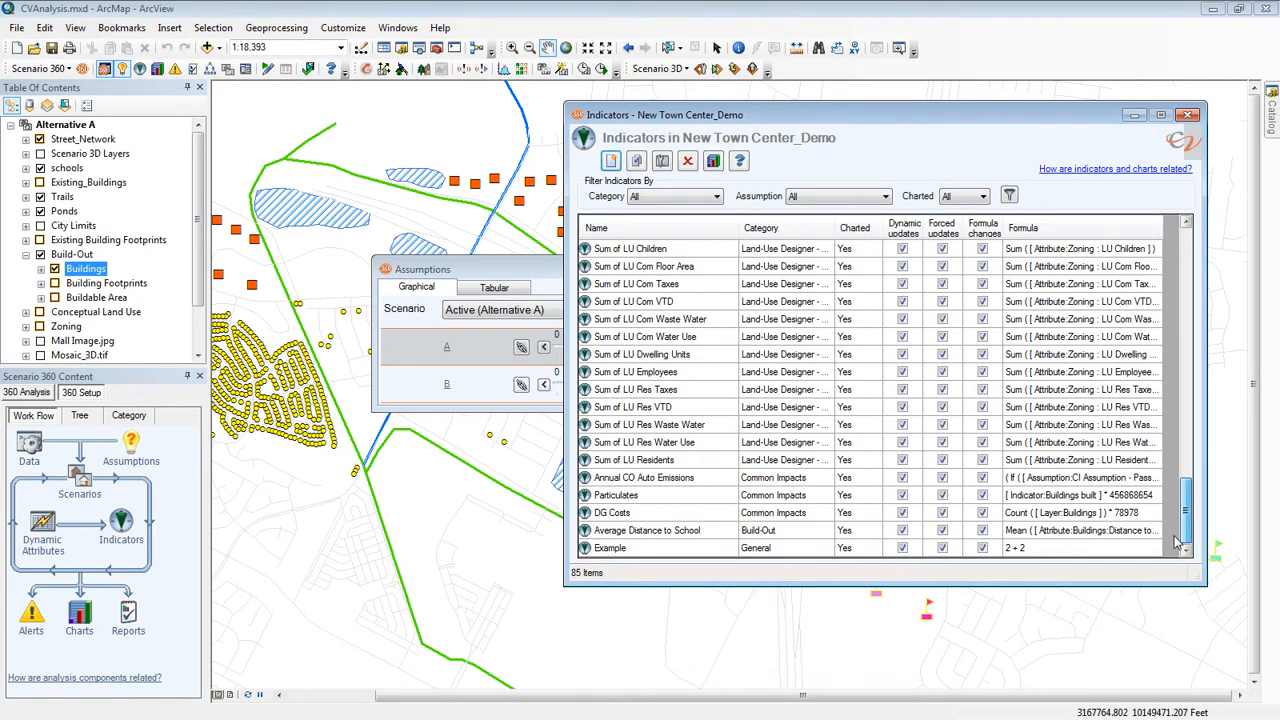
{"action": "left_click", "coordinate": [640, 550]}
{"action": "double_click", "coordinate": [640, 550]}
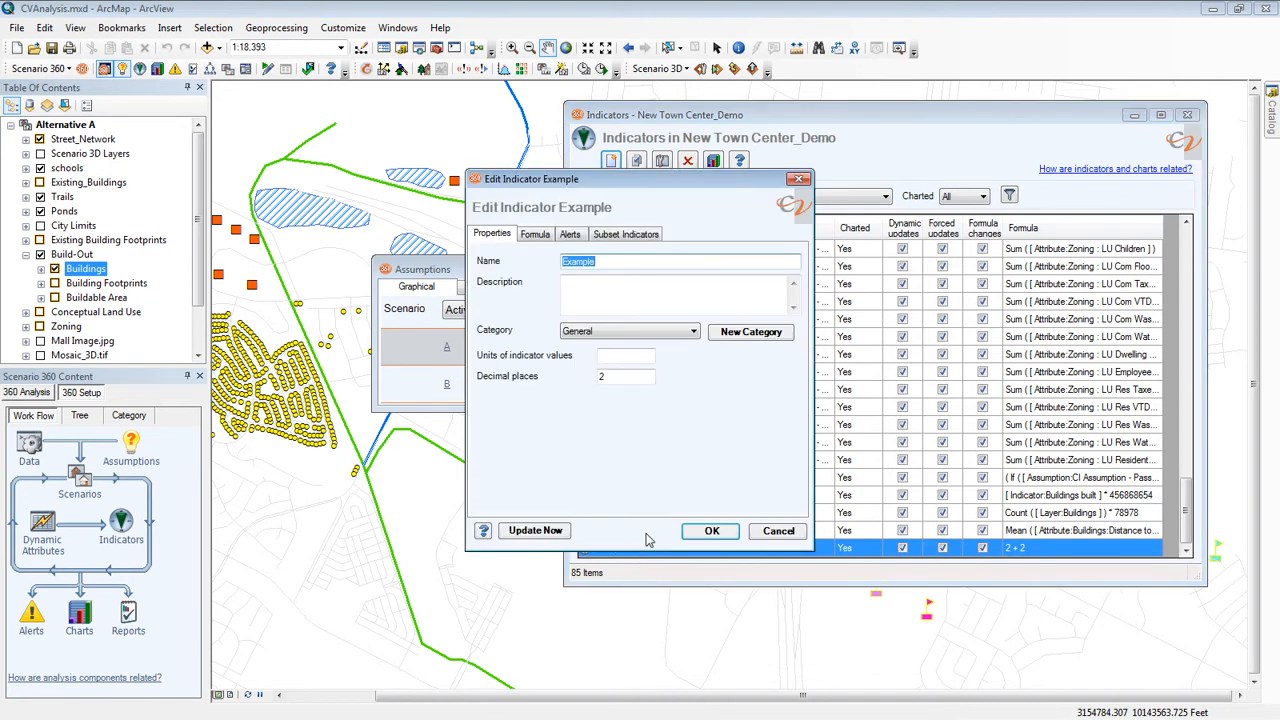
{"action": "left_click", "coordinate": [545, 237]}
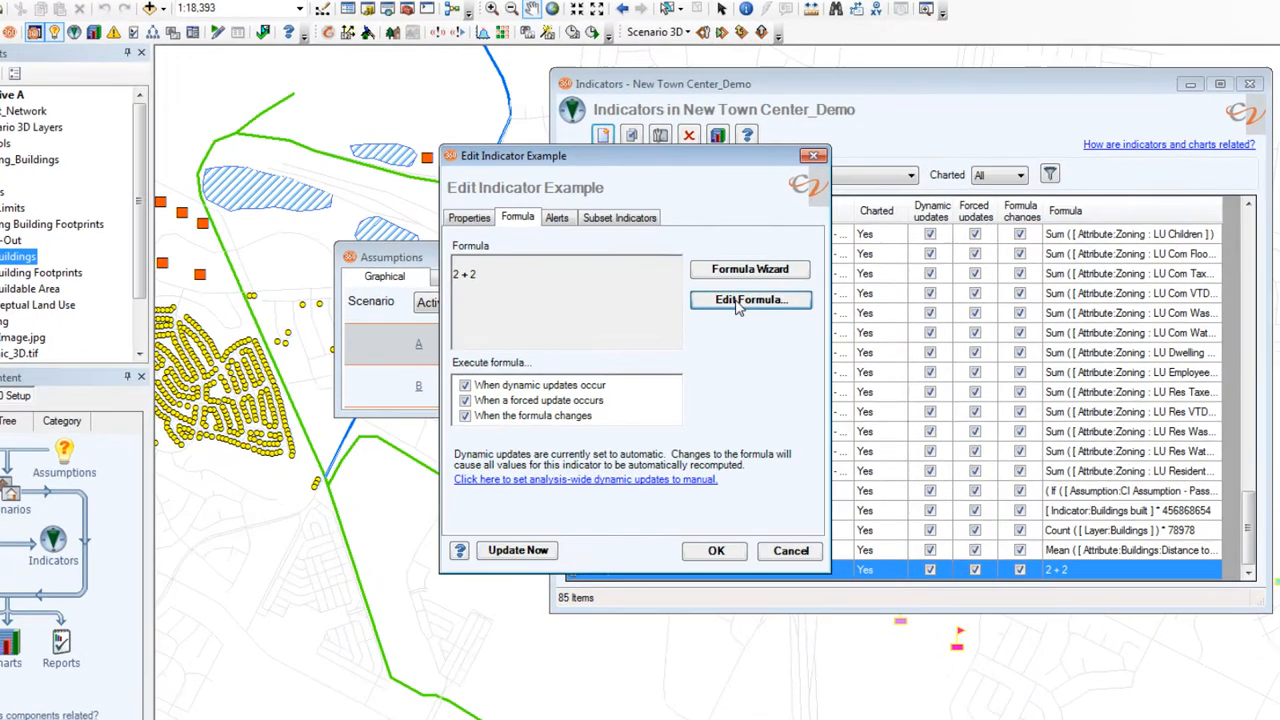
{"action": "left_click", "coordinate": [731, 309]}
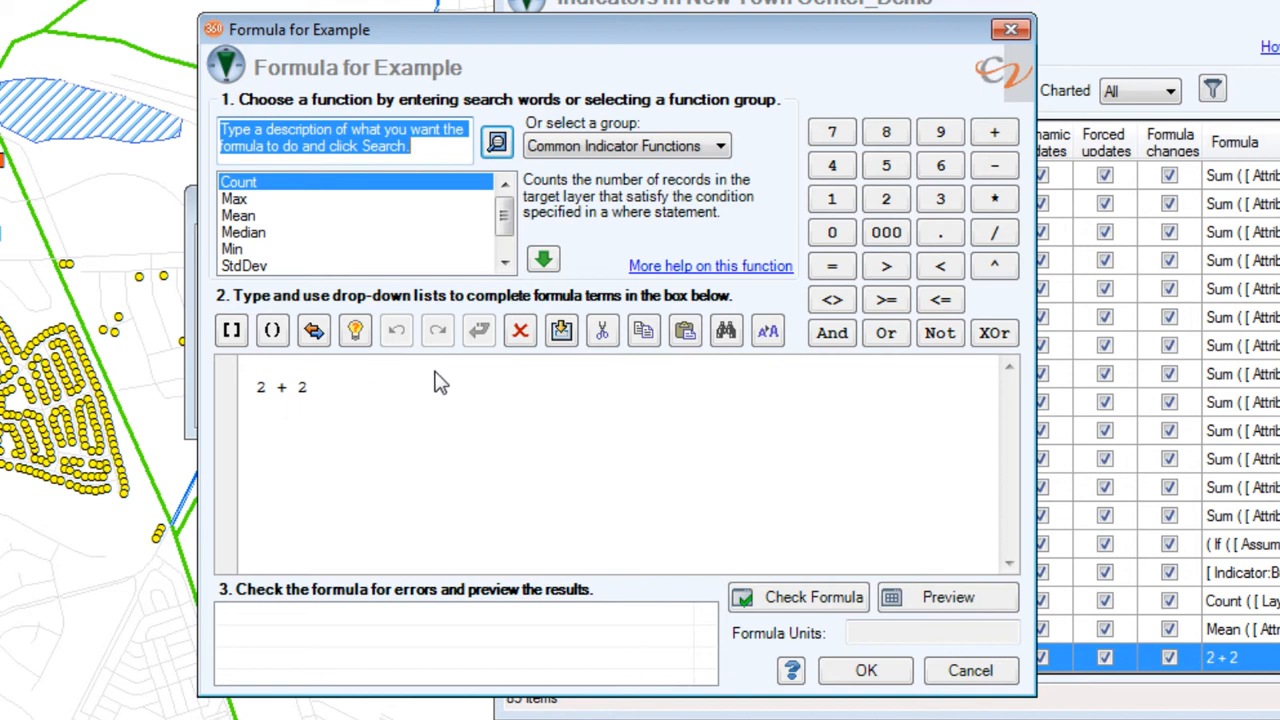
{"action": "left_click", "coordinate": [521, 337]}
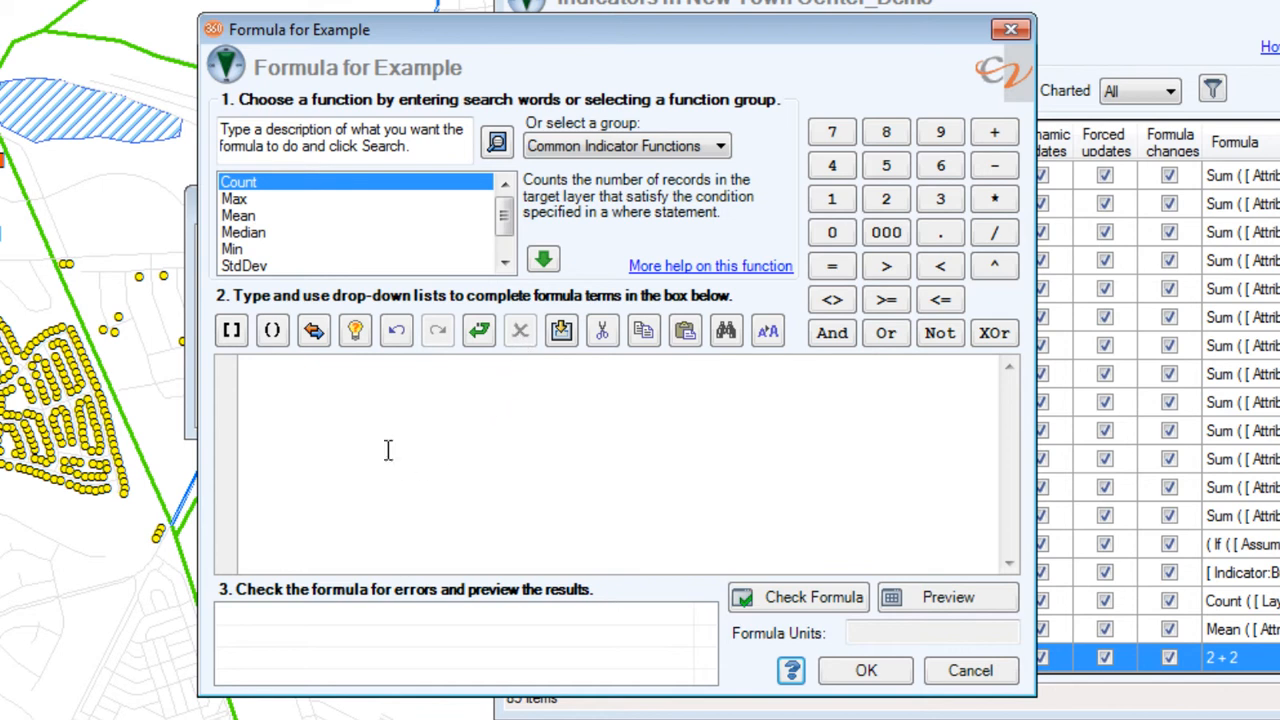
Build the formula [Assumption:A] + [Assumption:B] for the Example indicator.
{"action": "left_click", "coordinate": [238, 342]}
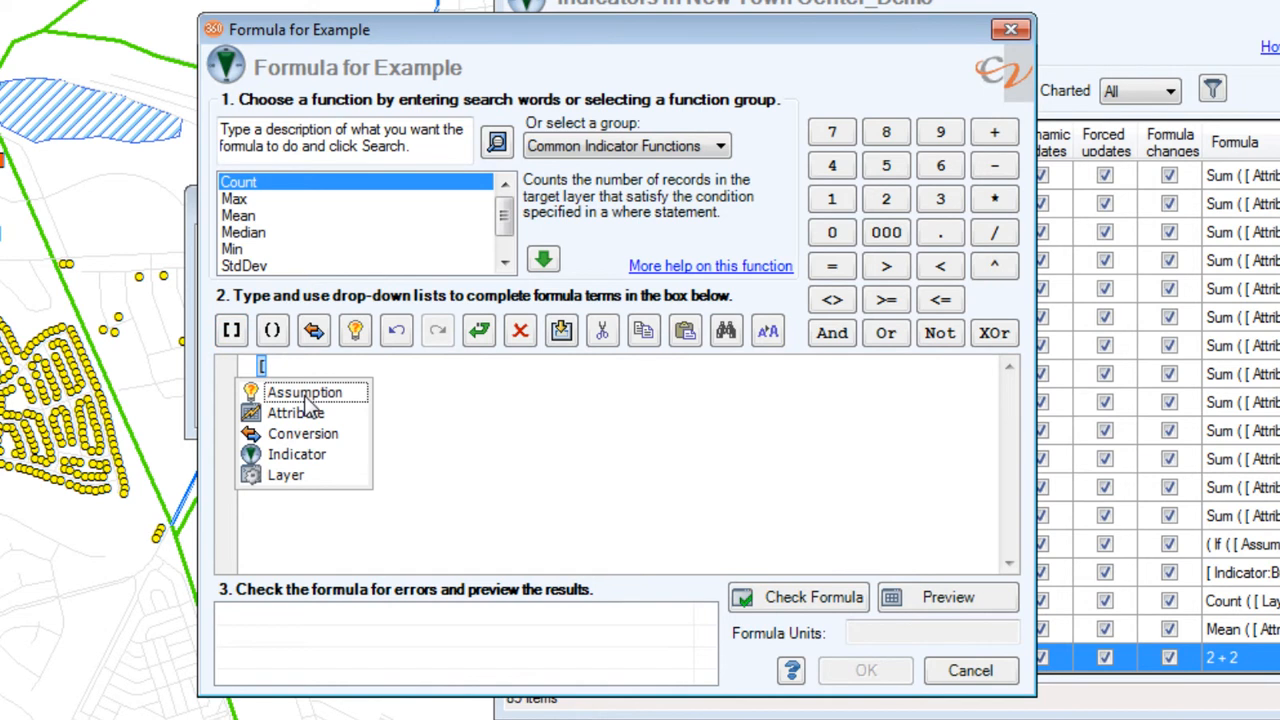
{"action": "left_click", "coordinate": [305, 394]}
{"action": "double_click", "coordinate": [305, 394]}
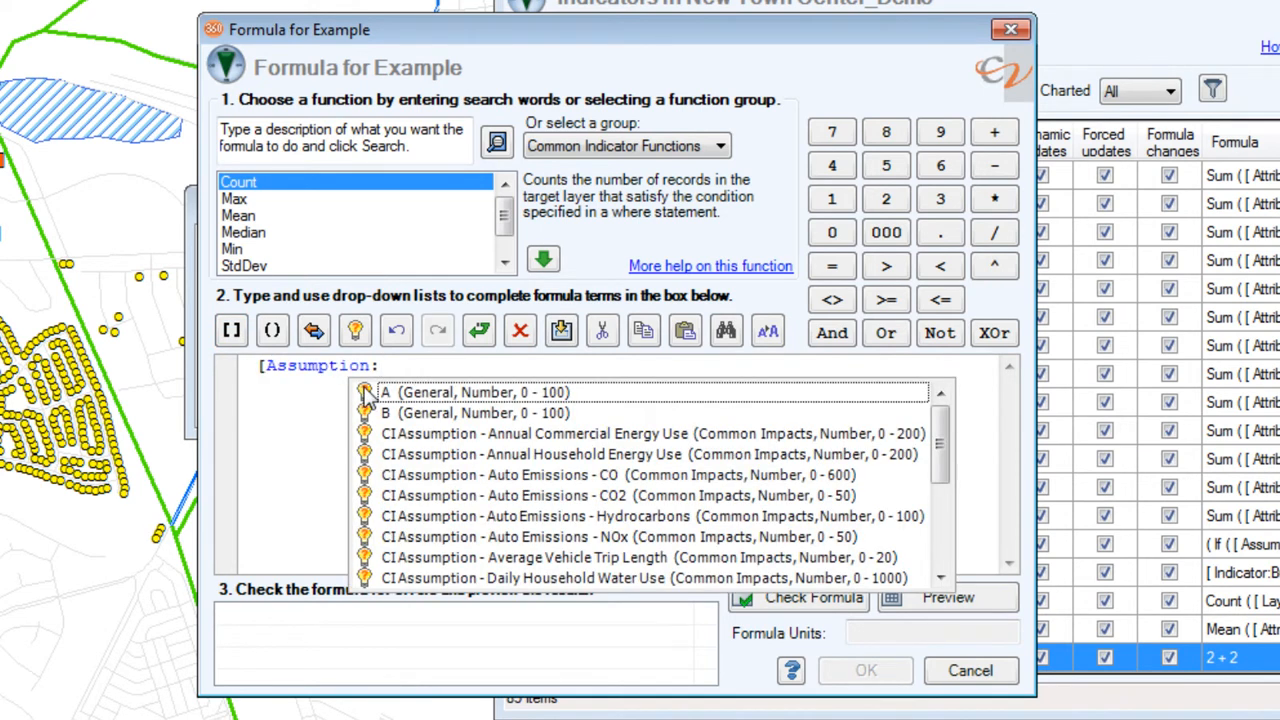
{"action": "left_click", "coordinate": [414, 398]}
{"action": "double_click", "coordinate": [418, 400]}
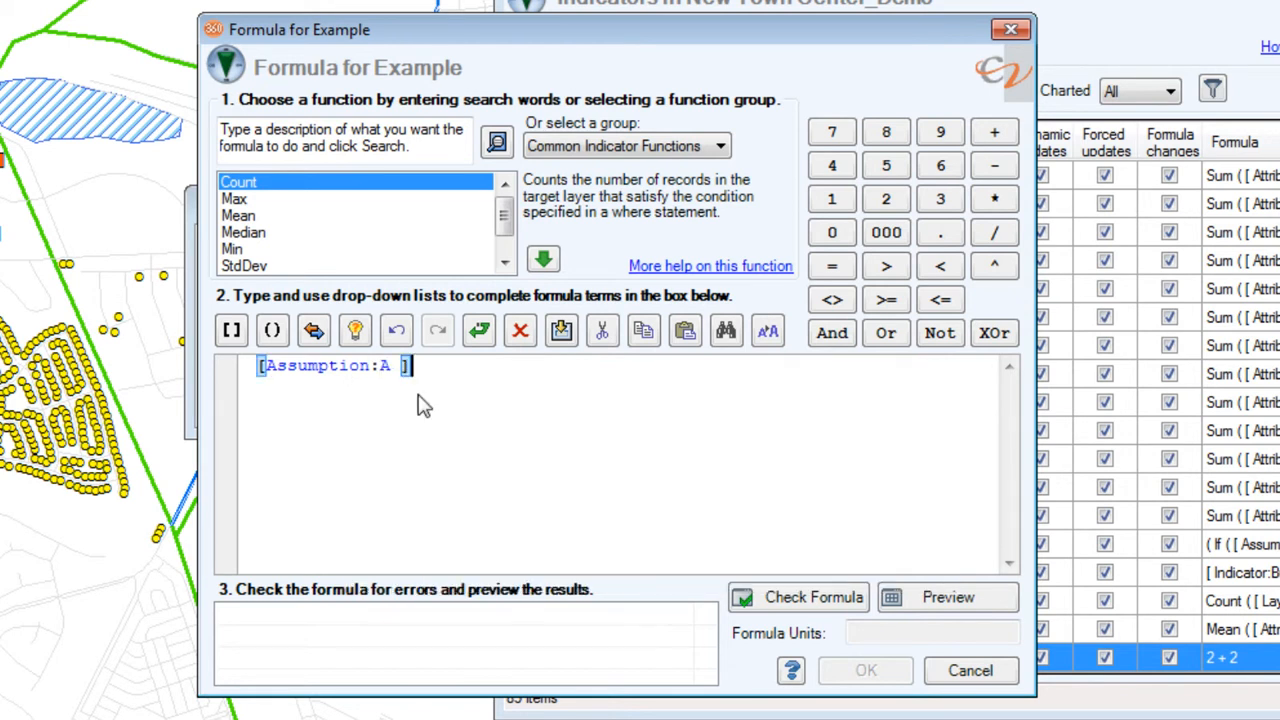
{"action": "type", "text": "+[Assumption:"}
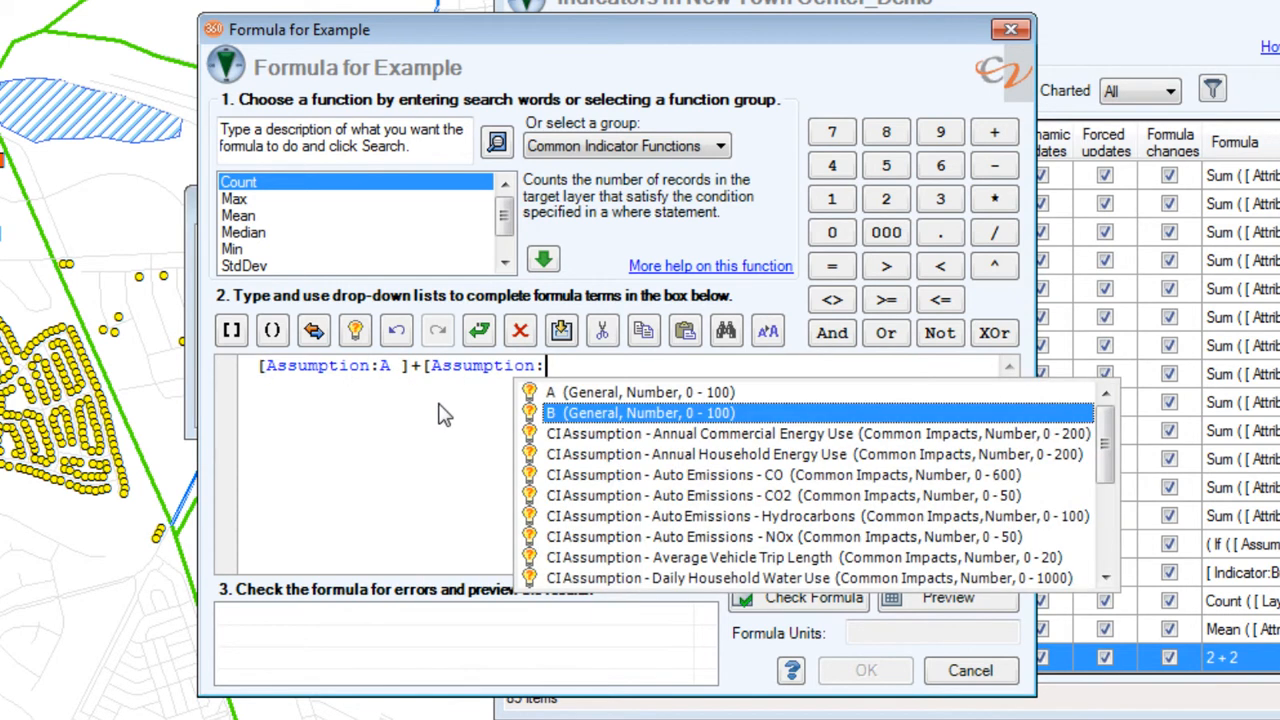
{"action": "double_click", "coordinate": [652, 418]}
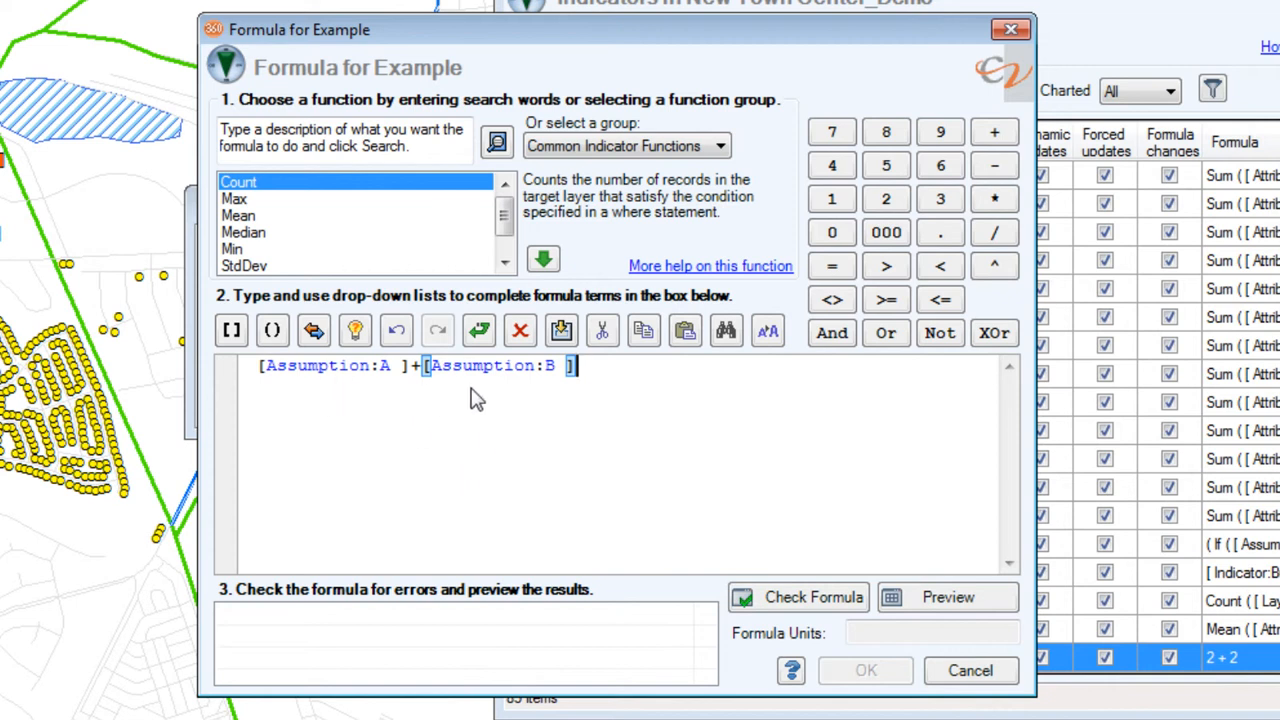
Check the new formula for errors, accept it and save the changes to the Example indicator.
{"action": "left_click", "coordinate": [795, 600]}
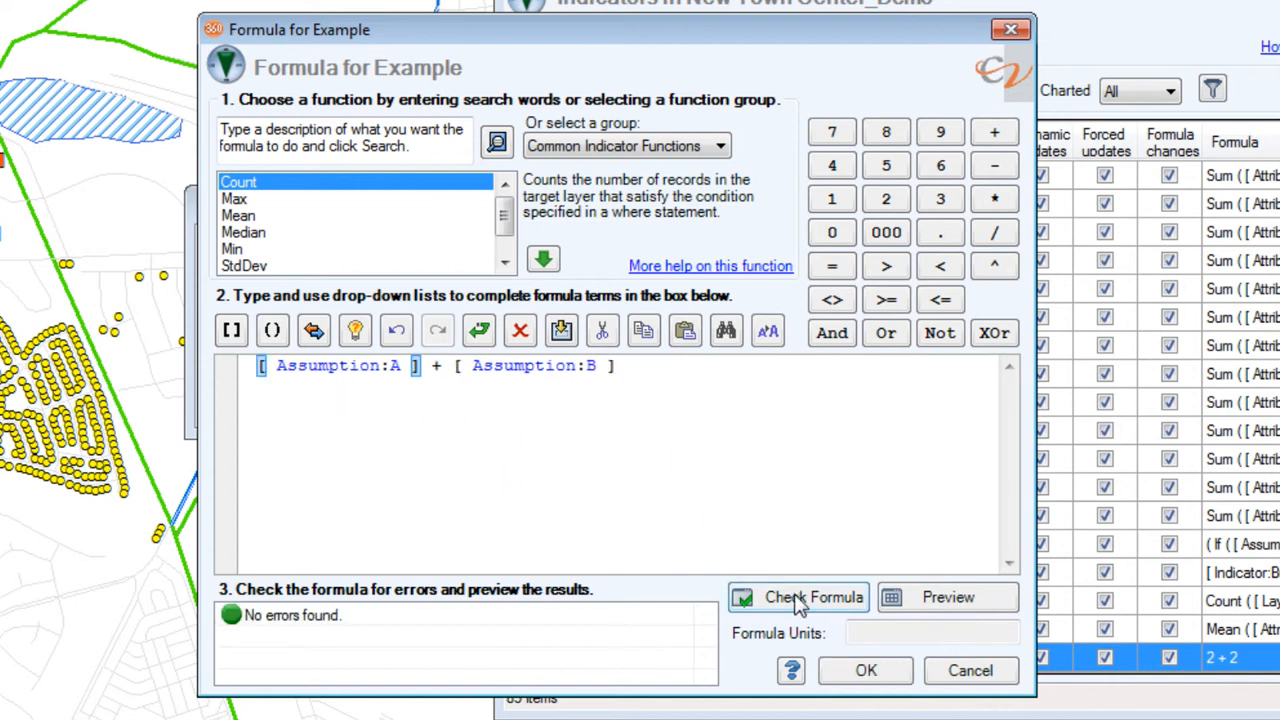
{"action": "left_click", "coordinate": [871, 679]}
{"action": "left_click", "coordinate": [728, 630]}
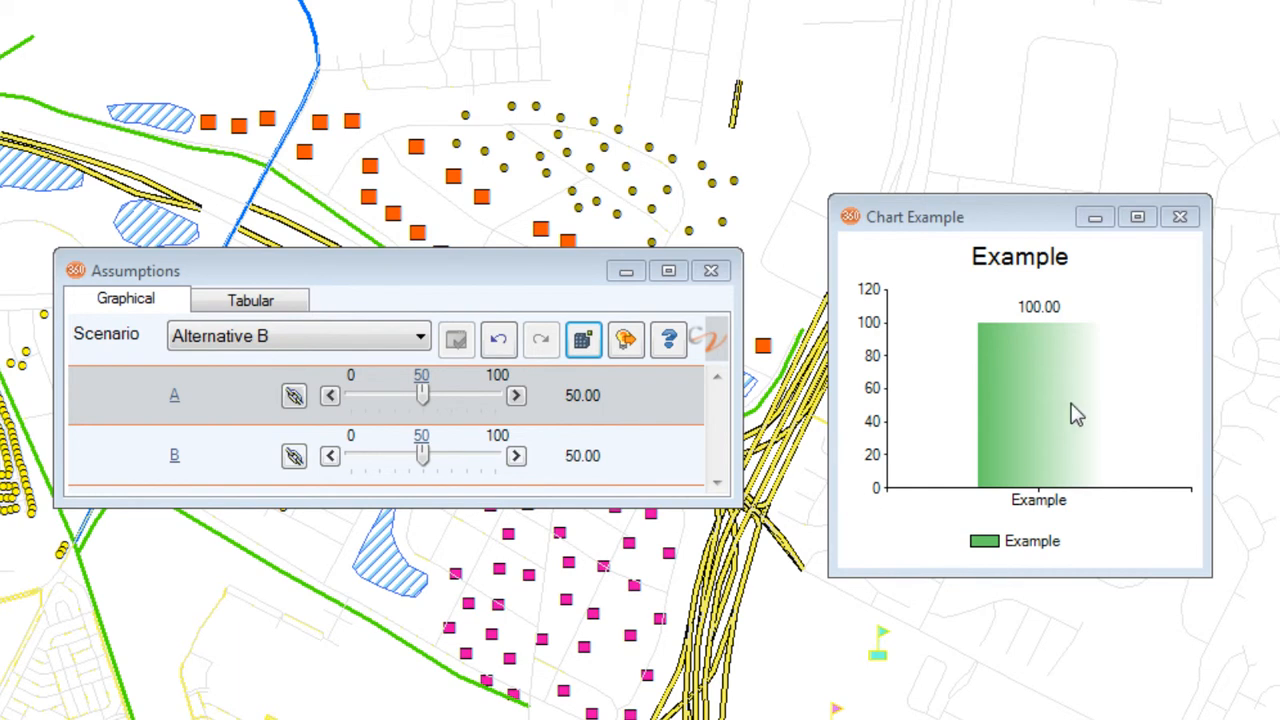
Set assumption A to 77 and assumption B to 82 for Alternative B, and apply the changes to update the Example chart.
{"action": "left_click_drag", "start_coordinate": [428, 400], "coordinate": [460, 398]}
{"action": "left_click_drag", "start_coordinate": [423, 457], "coordinate": [471, 458]}
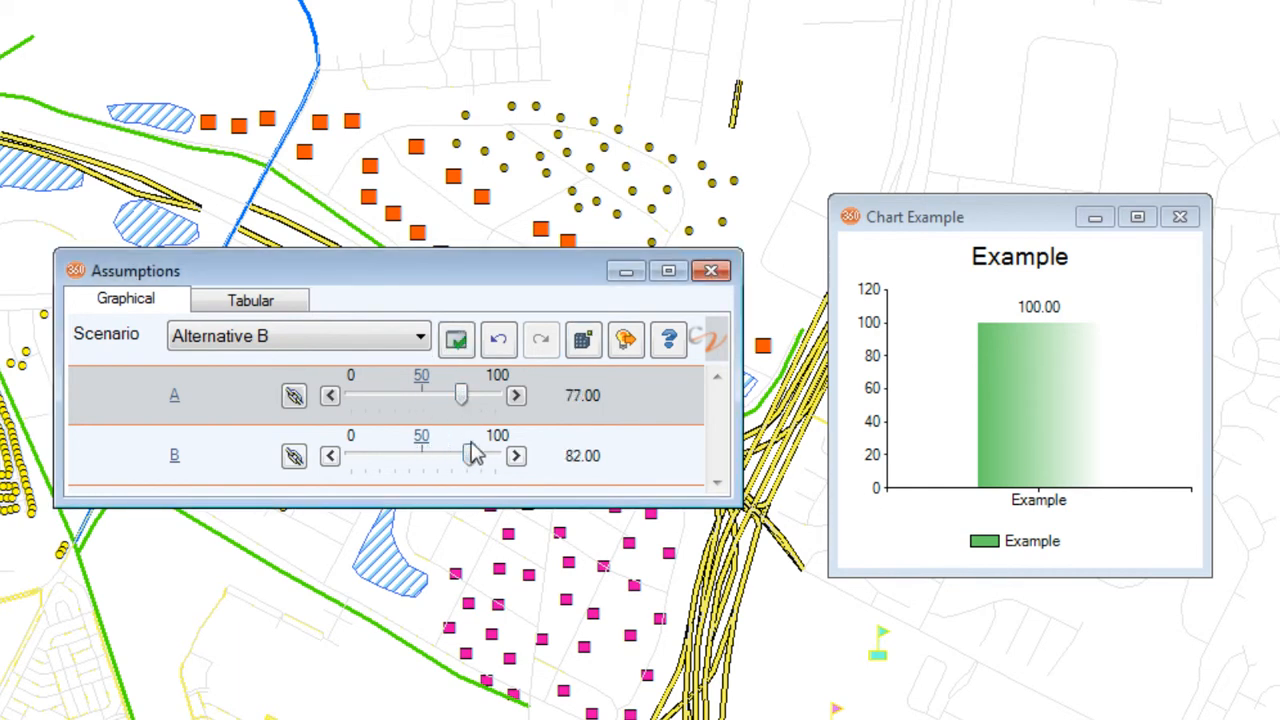
{"action": "left_click", "coordinate": [456, 341]}
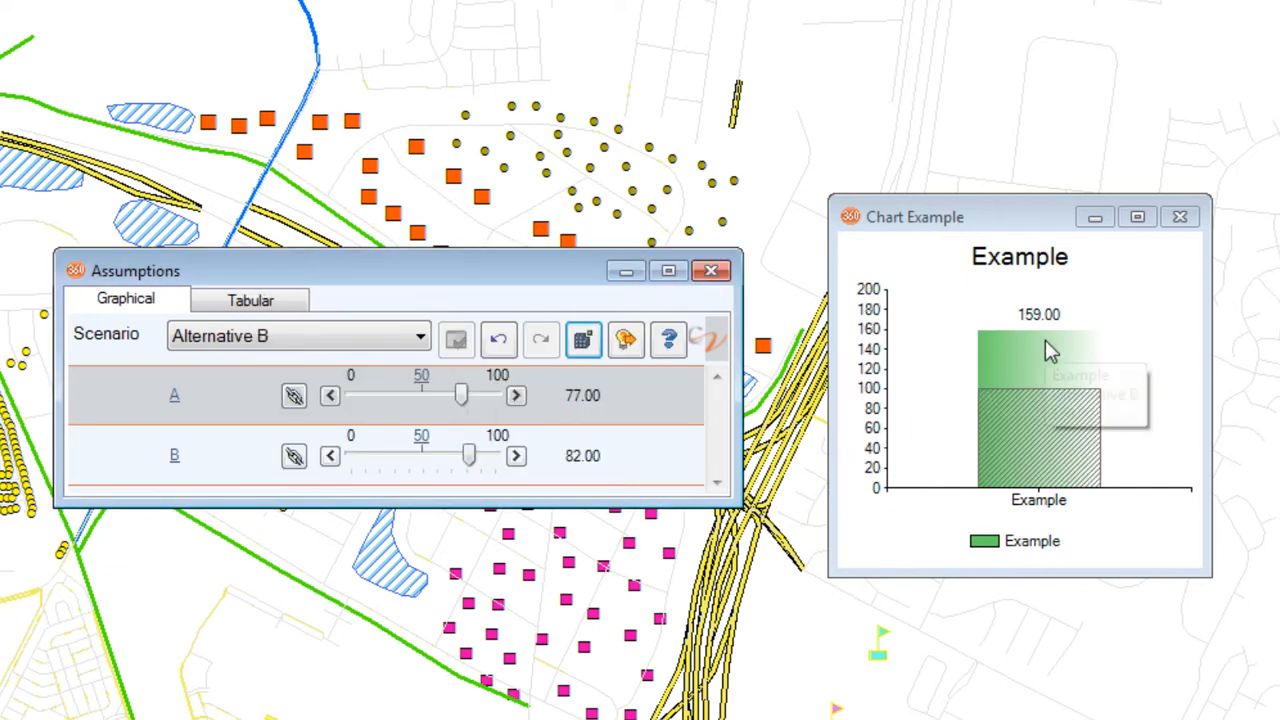
{"action": "mouse_move", "coordinate": [1037, 358]}
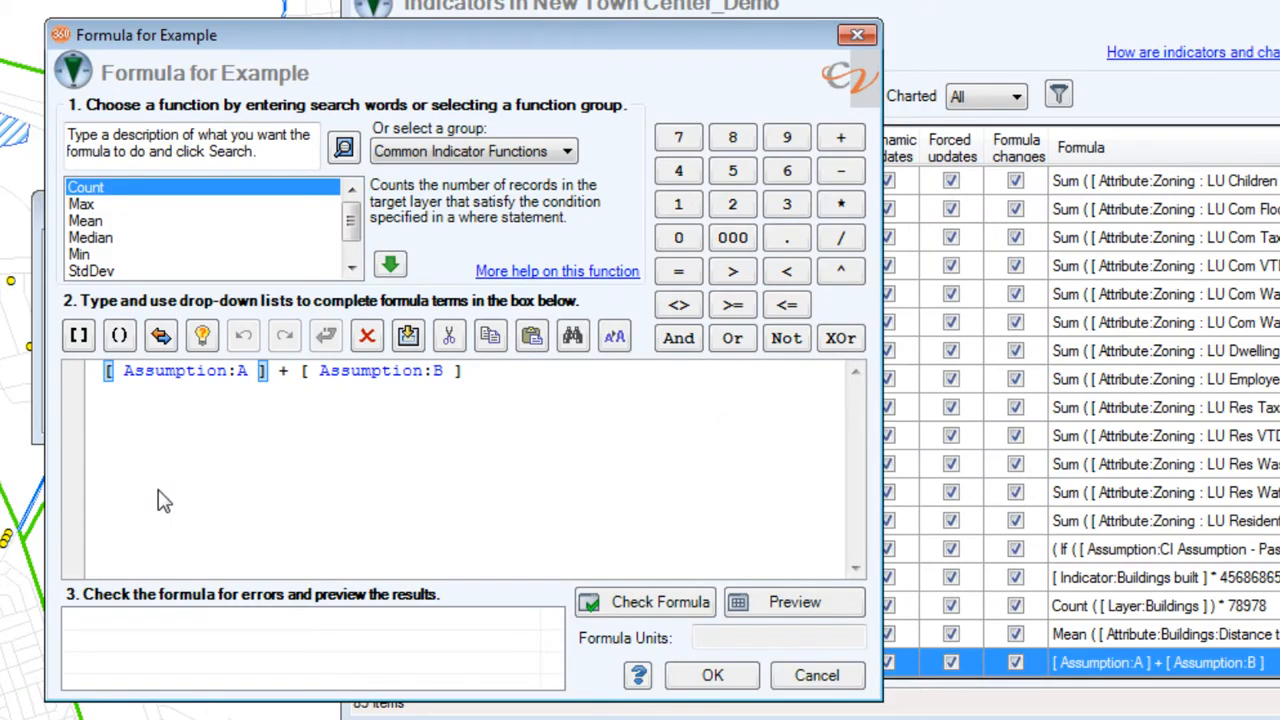
Enclose [Assumption:A] + [Assumption:B] in parentheses in the Example formula and divide the sum by an existing indicator.
{"action": "type", "text": "("}
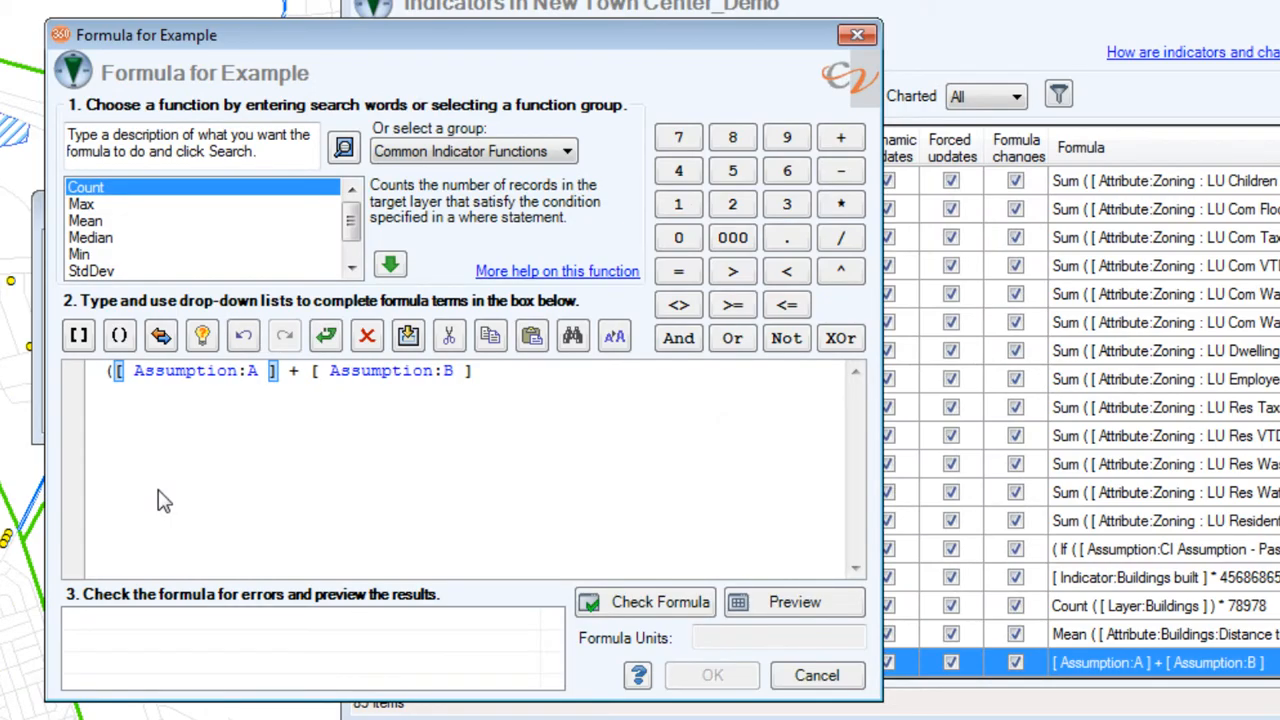
{"action": "left_click", "coordinate": [491, 371]}
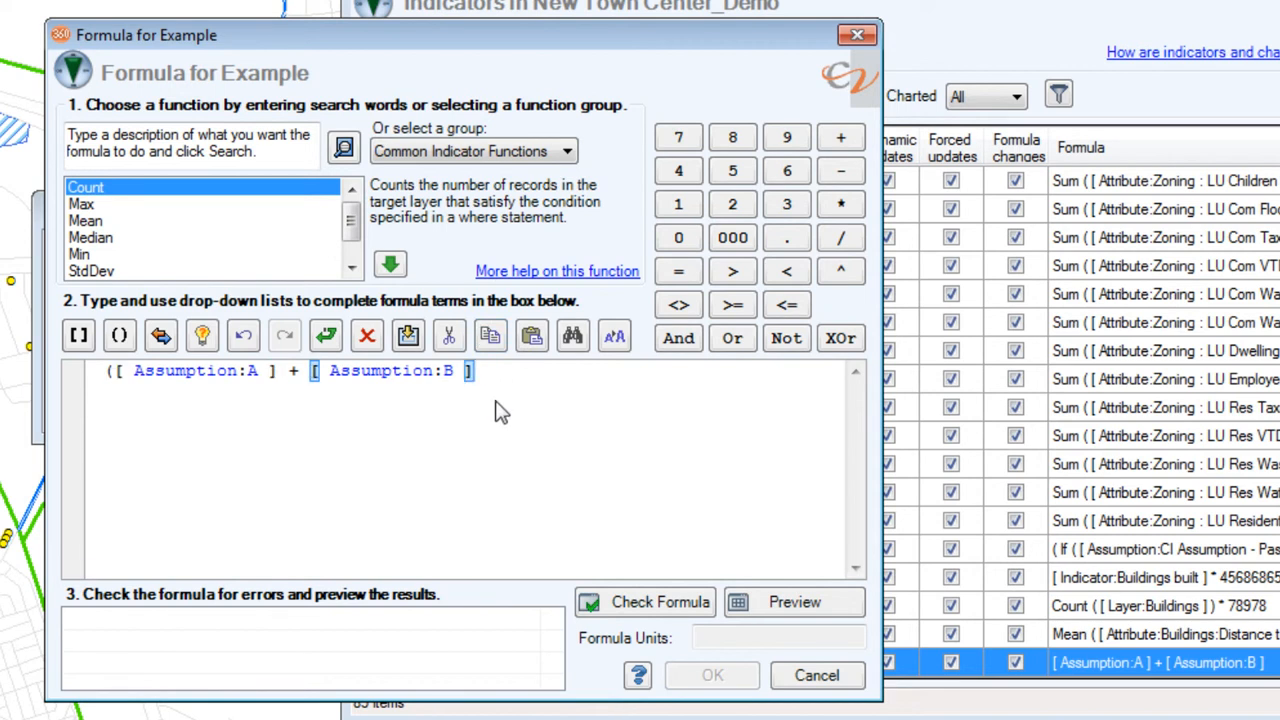
{"action": "type", "text": ")"}
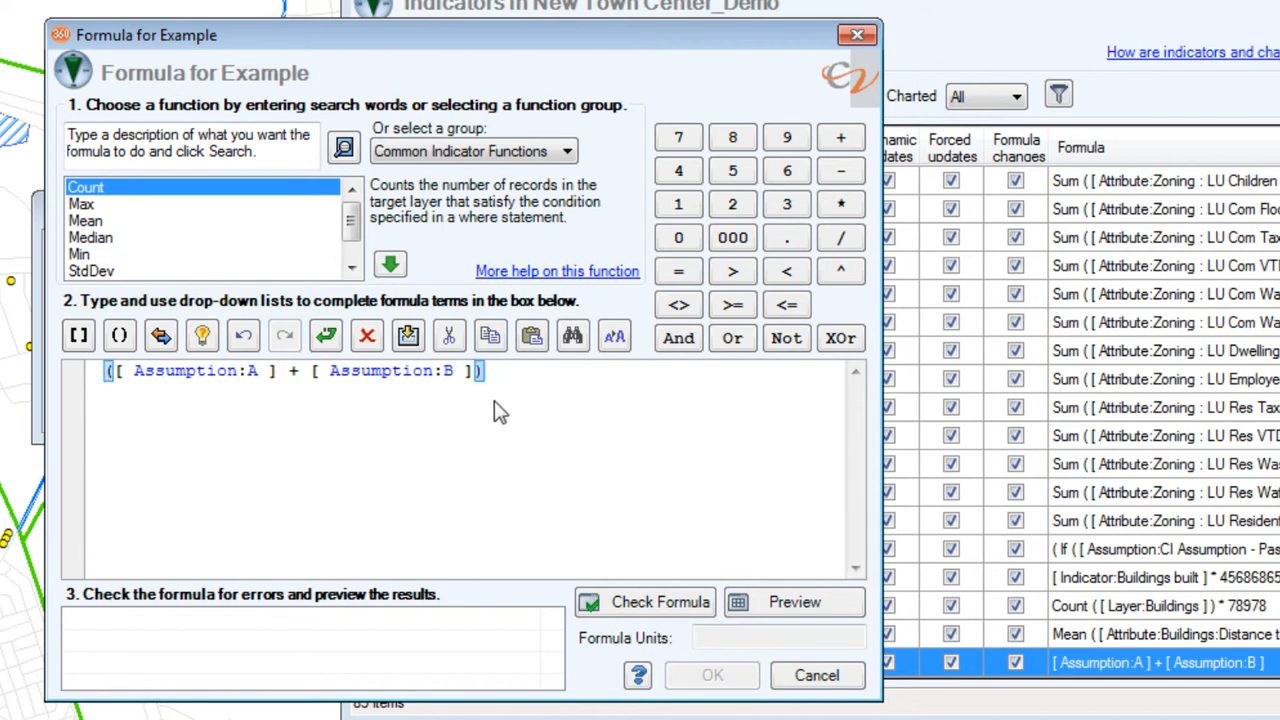
{"action": "type", "text": "/"}
{"action": "left_click", "coordinate": [79, 335]}
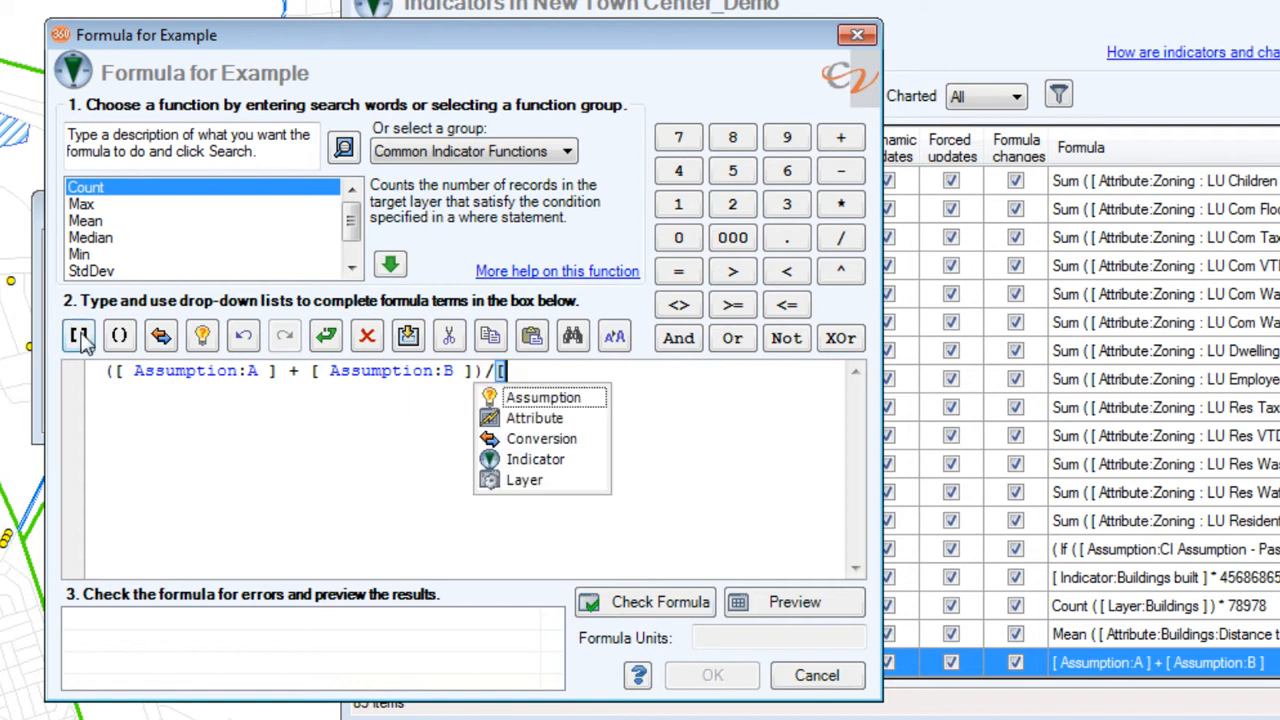
{"action": "left_click", "coordinate": [575, 468]}
{"action": "left_click", "coordinate": [645, 481]}
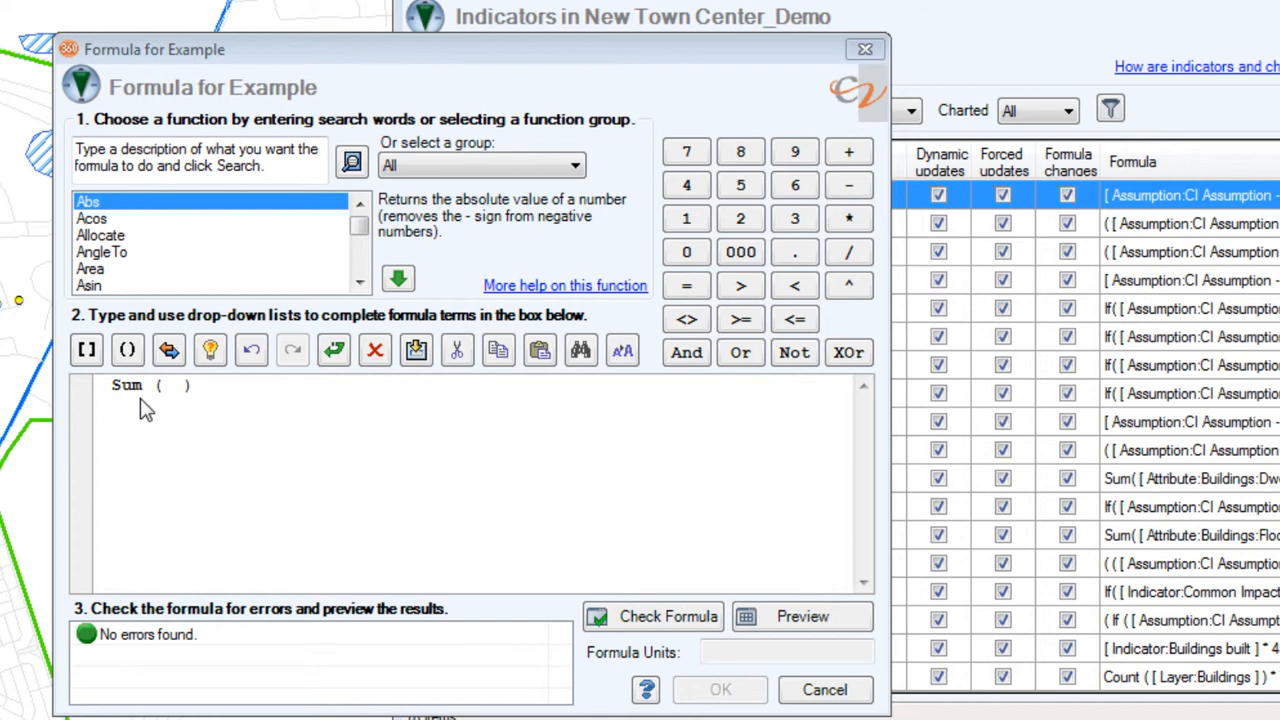
Enter 2,2 as the arguments inside the parentheses of the Sum function in the Example formula.
{"action": "mouse_move", "coordinate": [360, 228]}
{"action": "left_mouse_down"}
{"action": "mouse_move", "coordinate": [362, 262]}
{"action": "mouse_move", "coordinate": [362, 226]}
{"action": "left_mouse_up"}
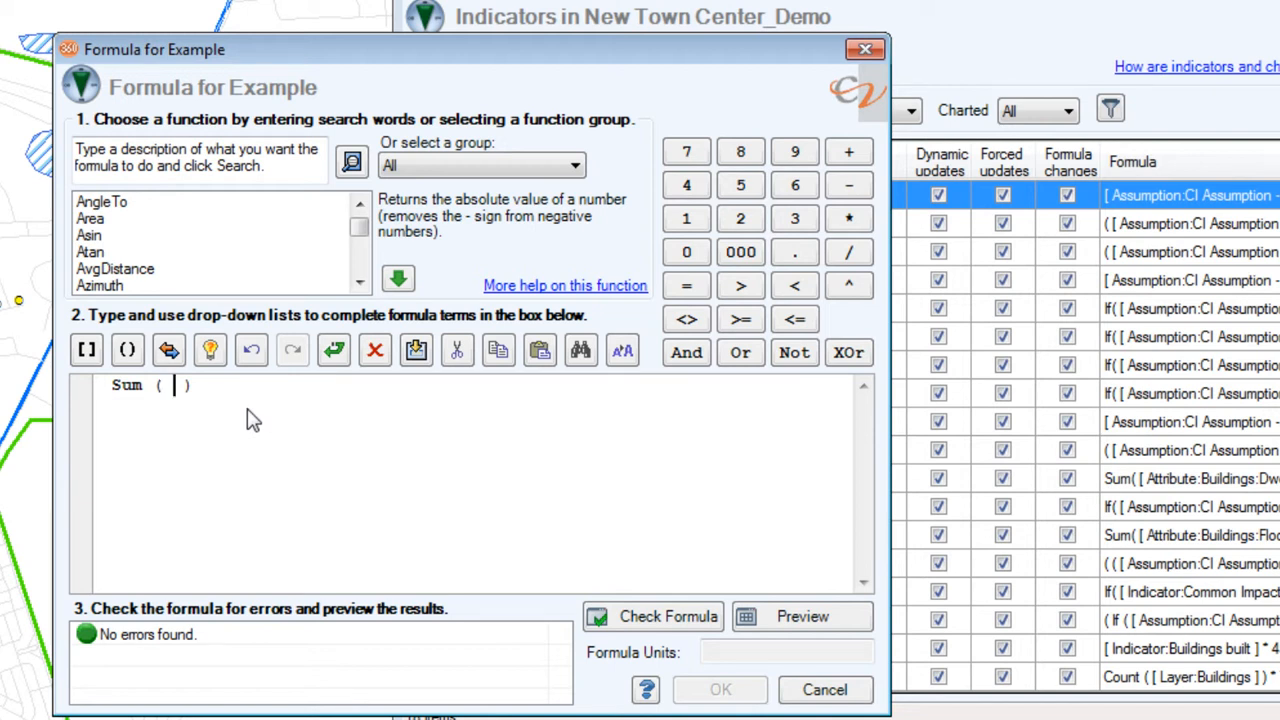
{"action": "type", "text": "2,2"}
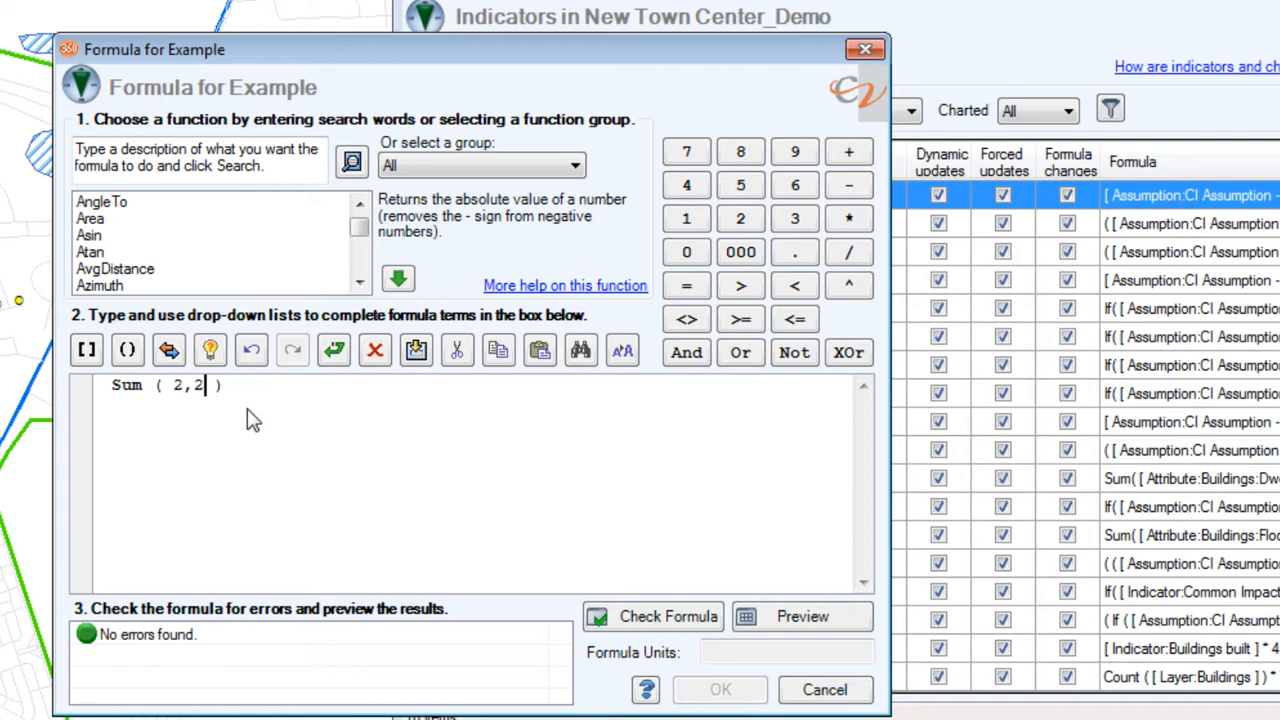